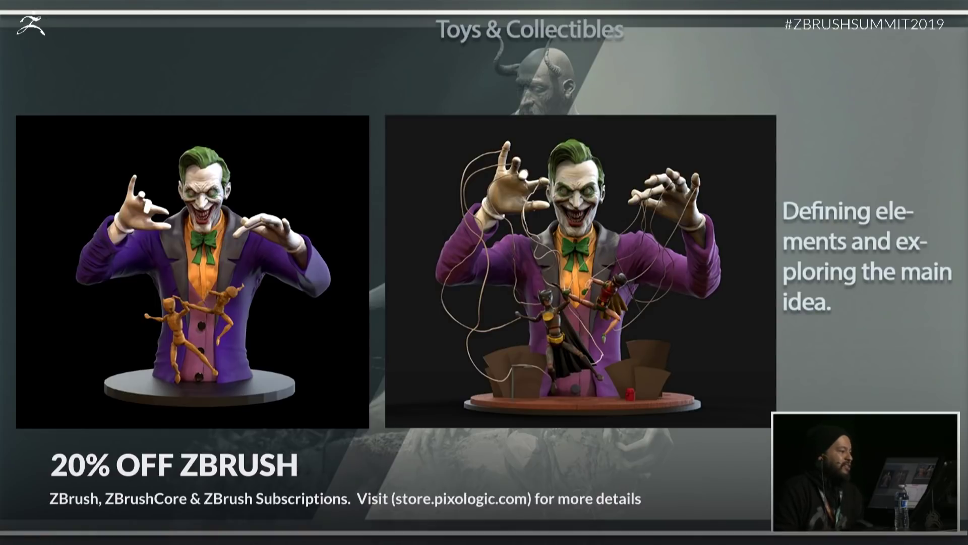
key("Right")
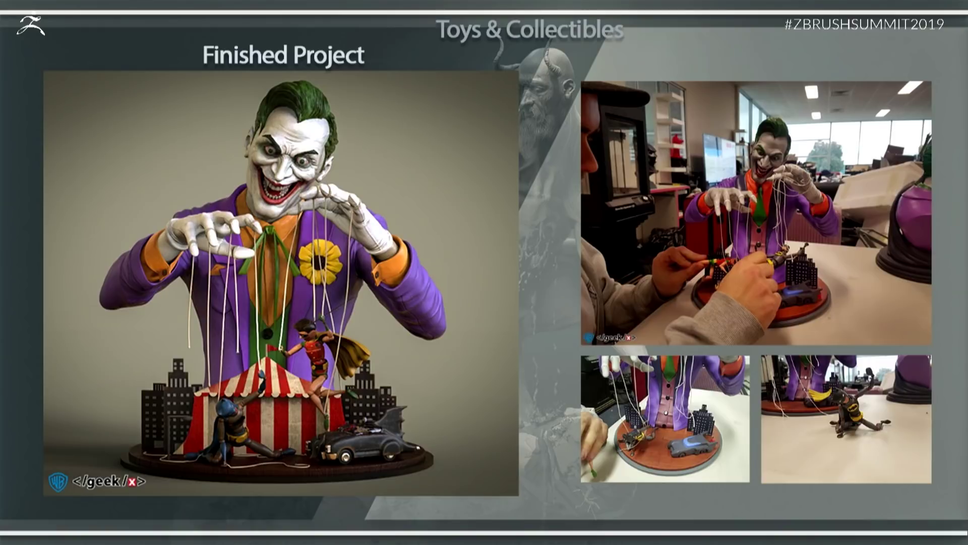
key("Right")
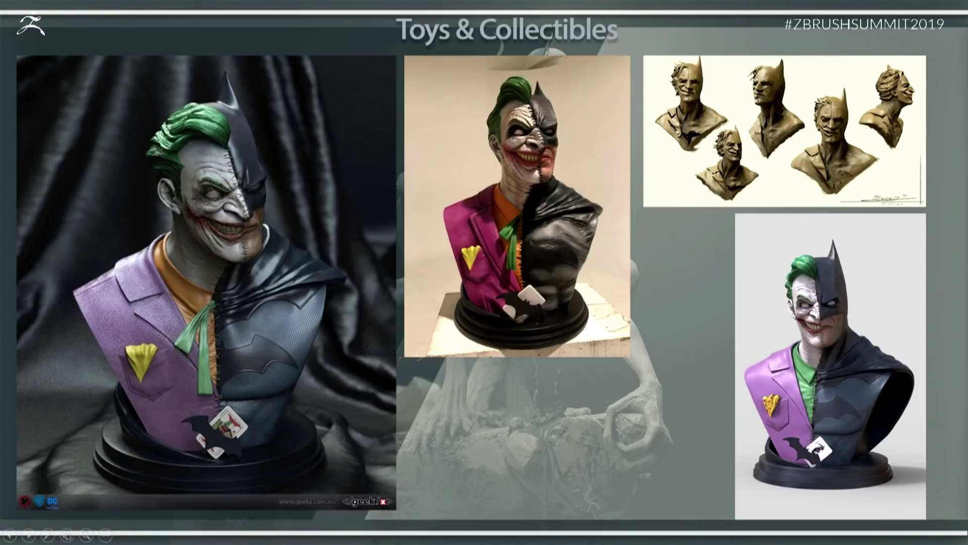
Switch to ZBrush and load the saved half Joker, half Batman bust tool "quick sculpt posed4_36".
key("alt+Tab")
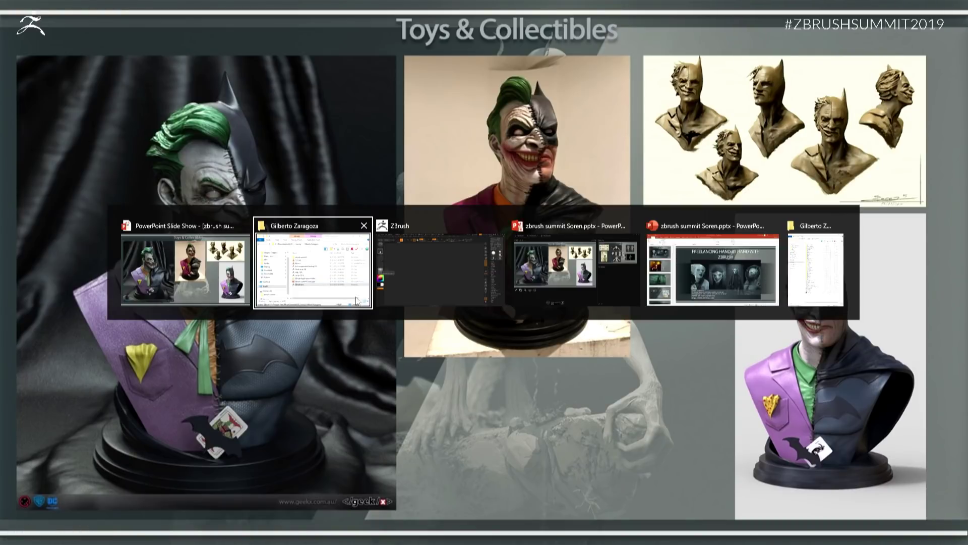
left_click(447, 265)
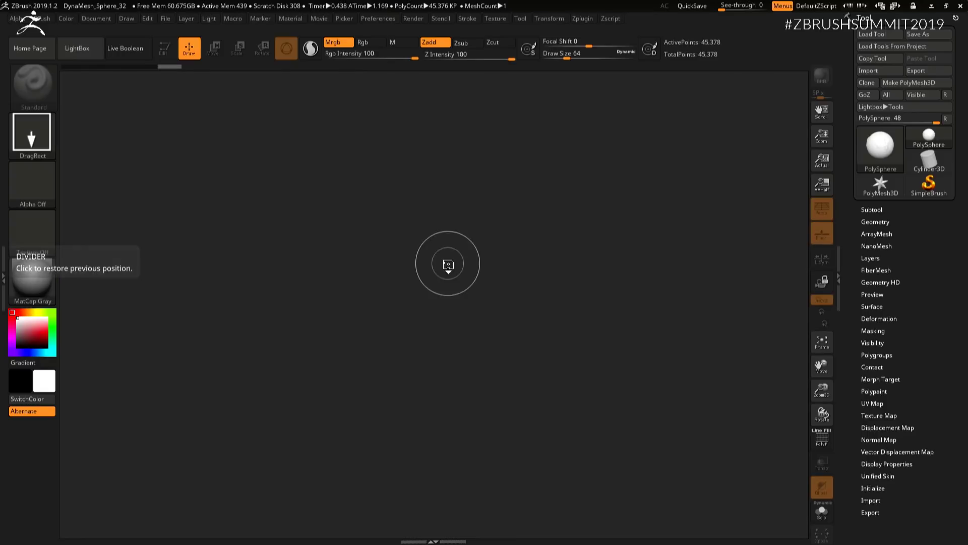
left_click(898, 34)
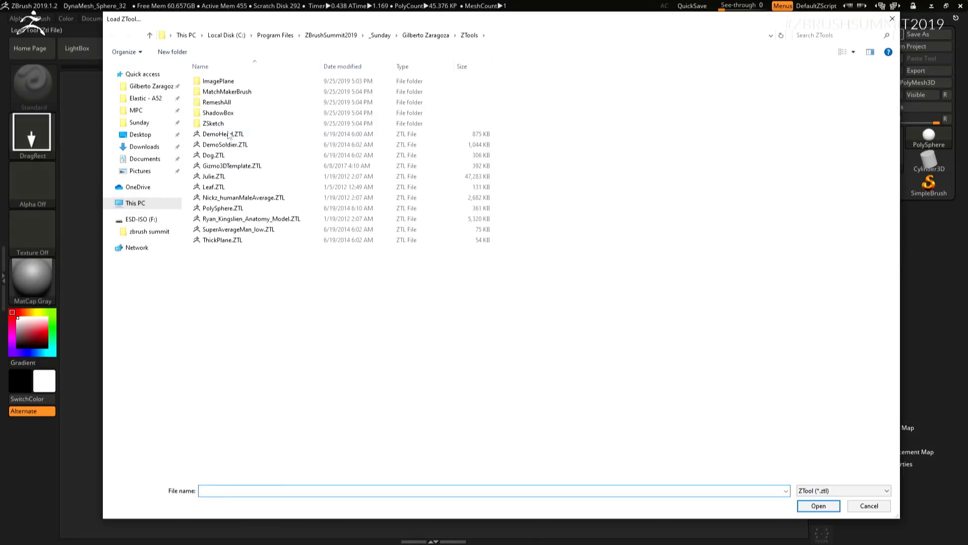
left_click(152, 86)
double_click(217, 113)
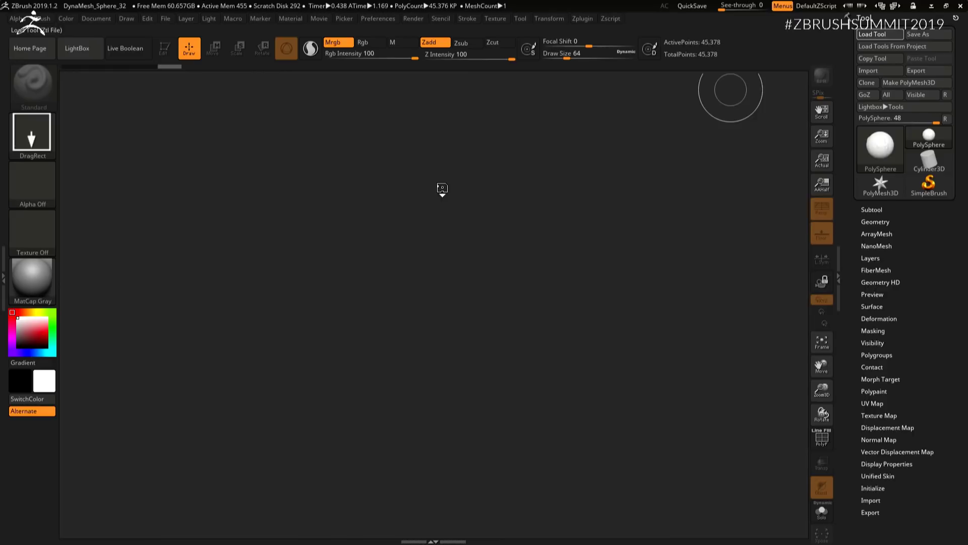
Place the bust on the canvas, enter Edit mode, and clear the leftover copy from the layer.
left_click_drag(457, 385, 452, 406)
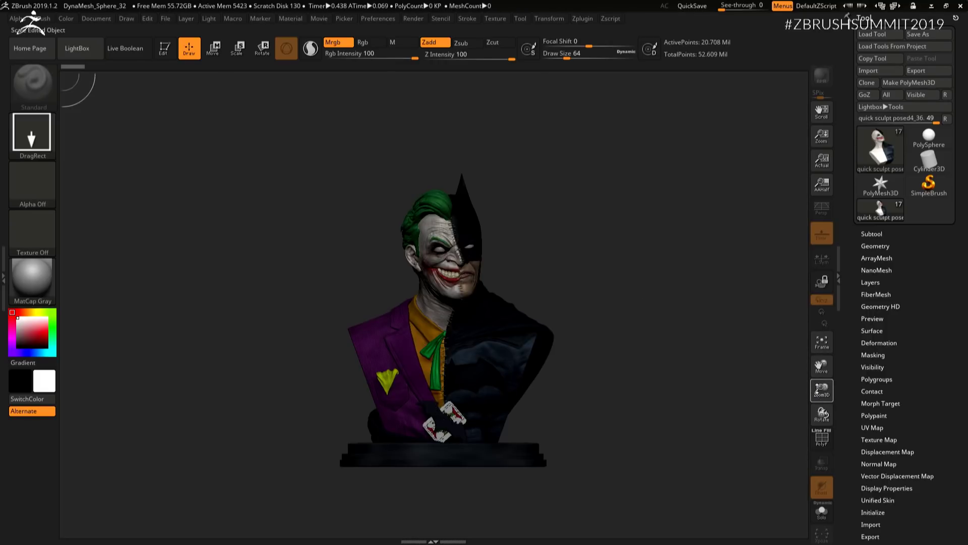
left_click(160, 54)
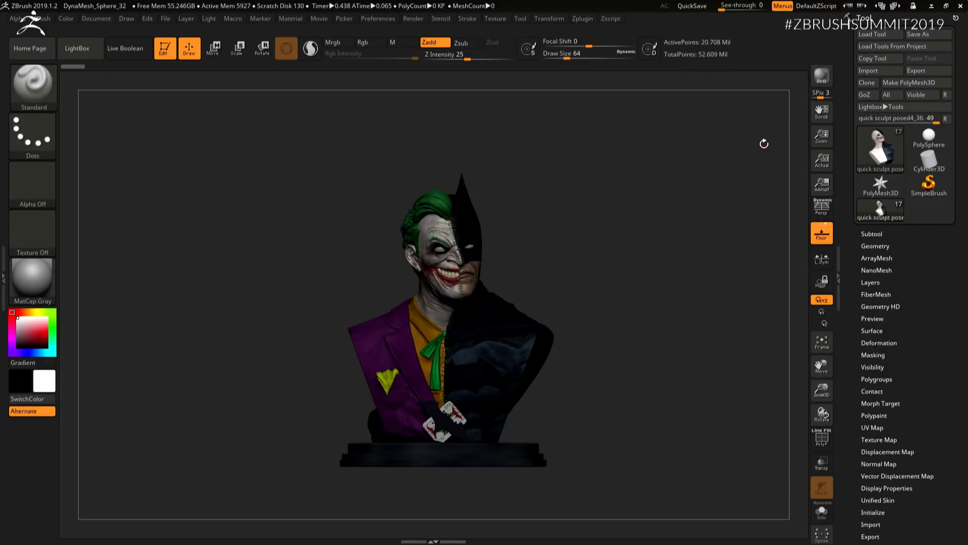
left_click(821, 352)
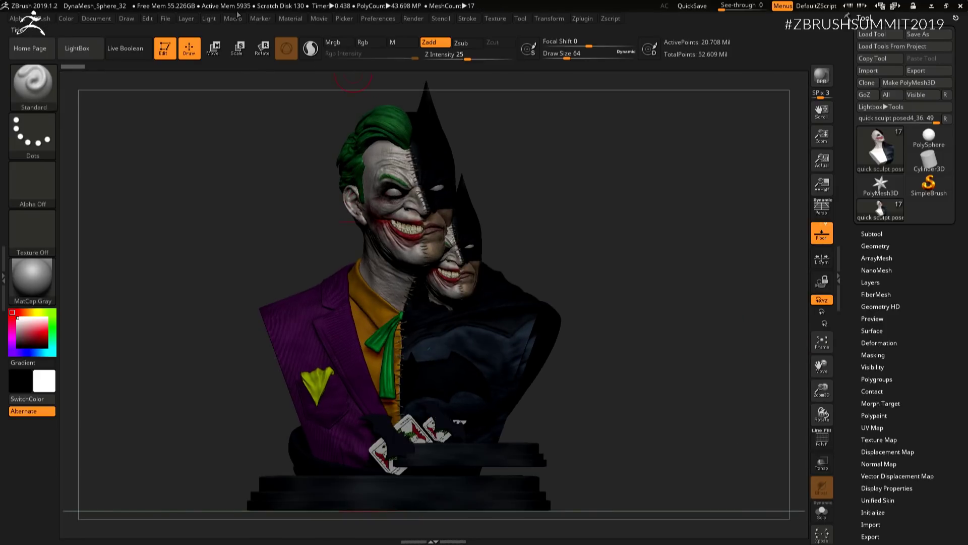
left_click(190, 18)
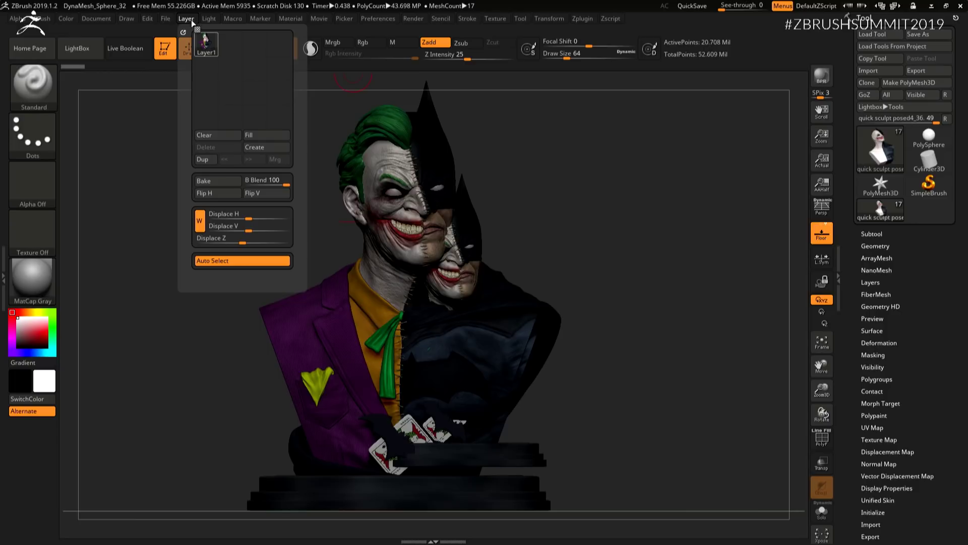
left_click(226, 131)
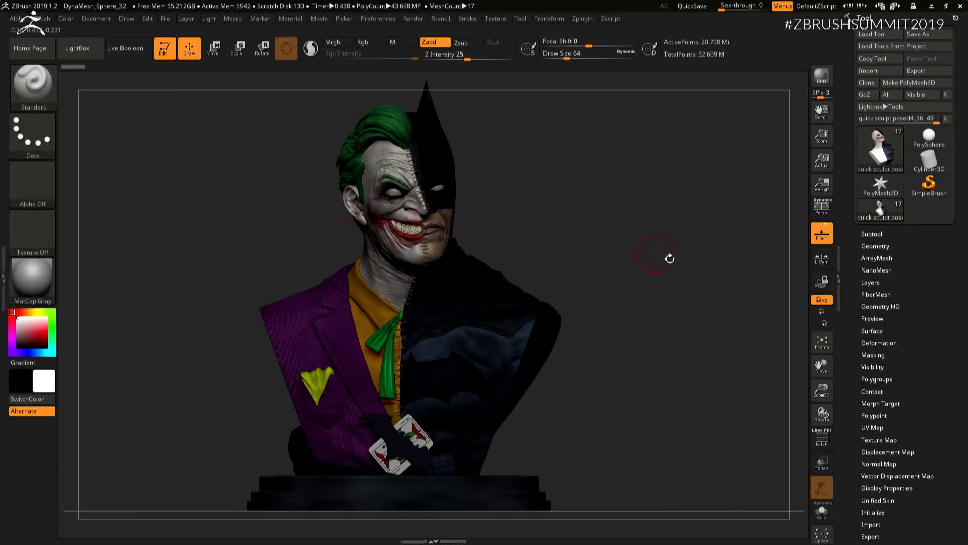
Open the subtool list and examine the bust in plain grey, including the stitched face on both the Batman and Joker sides.
left_click_drag(822, 391, 809, 375)
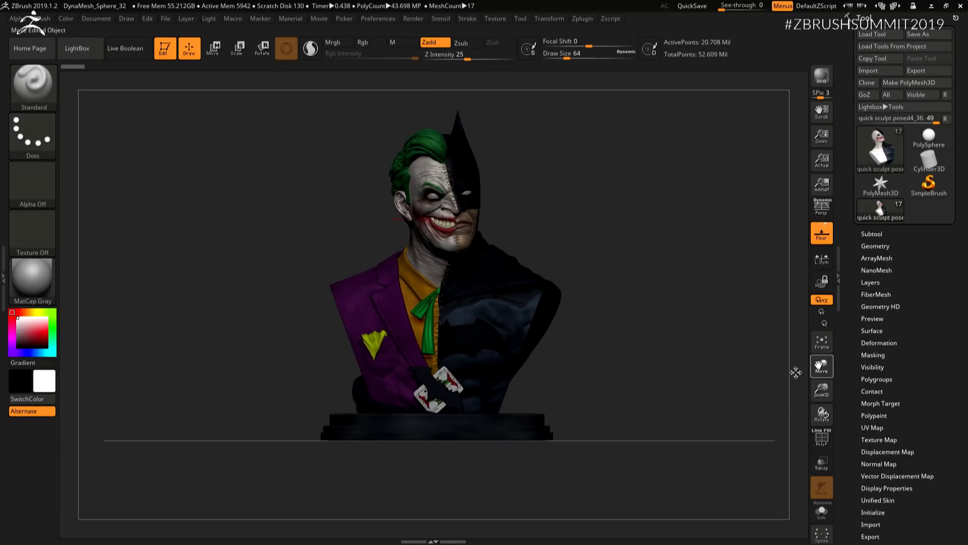
left_click_drag(757, 354, 802, 338)
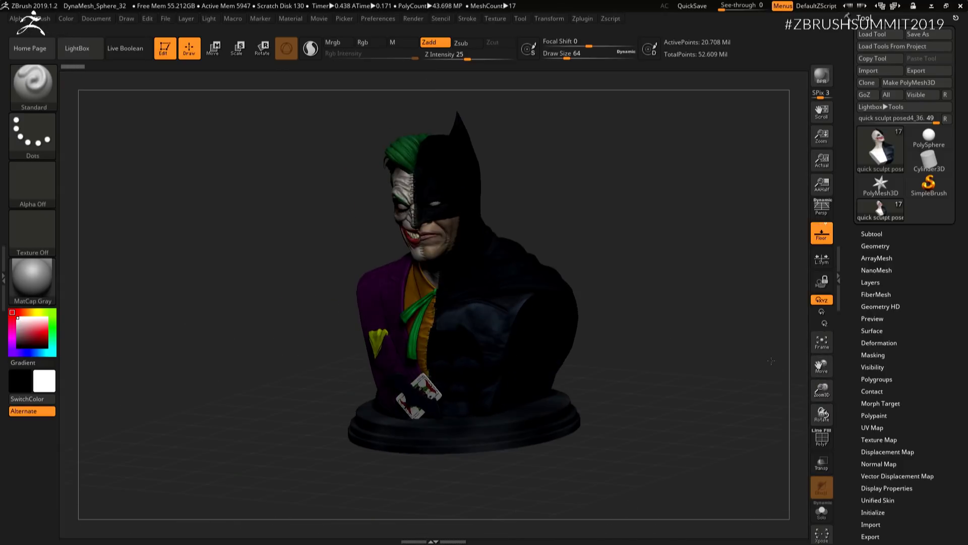
left_click(866, 233)
mouse_move(937, 260)
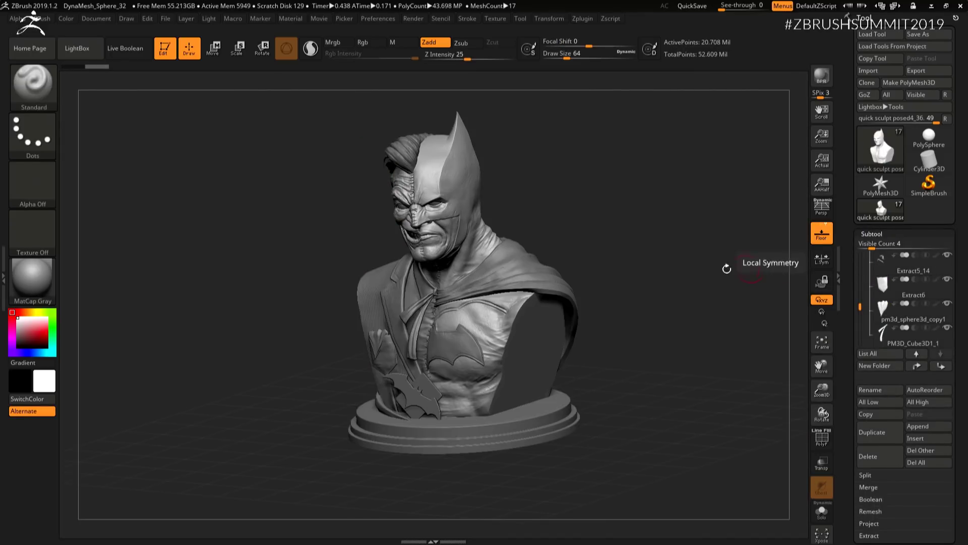
left_click_drag(832, 398, 833, 435)
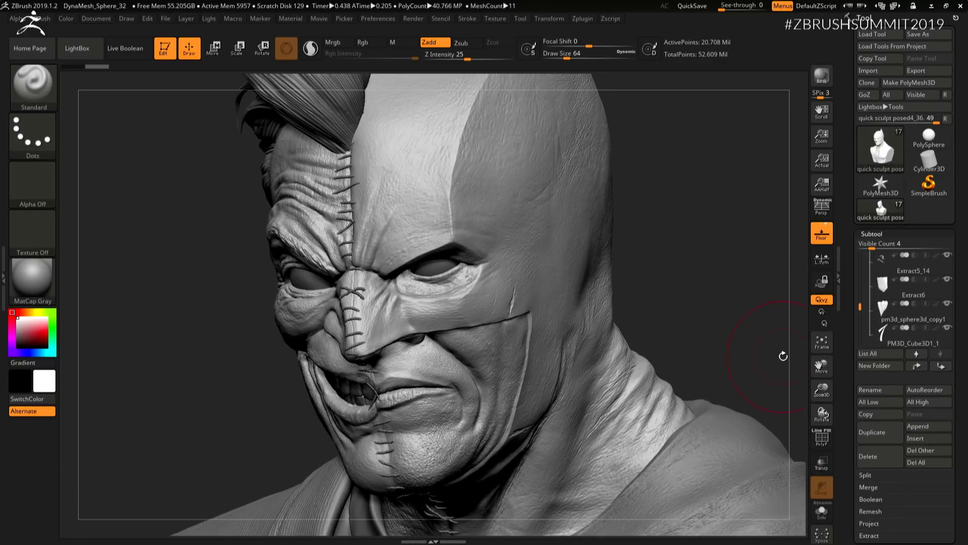
mouse_move(740, 321)
left_mouse_down()
mouse_move(719, 309)
mouse_move(744, 303)
mouse_move(749, 317)
left_mouse_up()
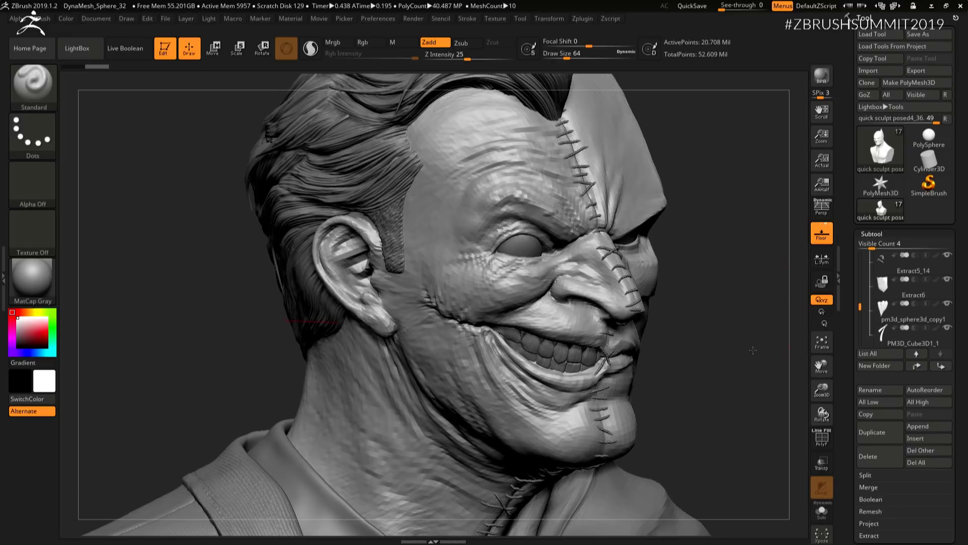
left_click_drag(819, 391, 821, 399)
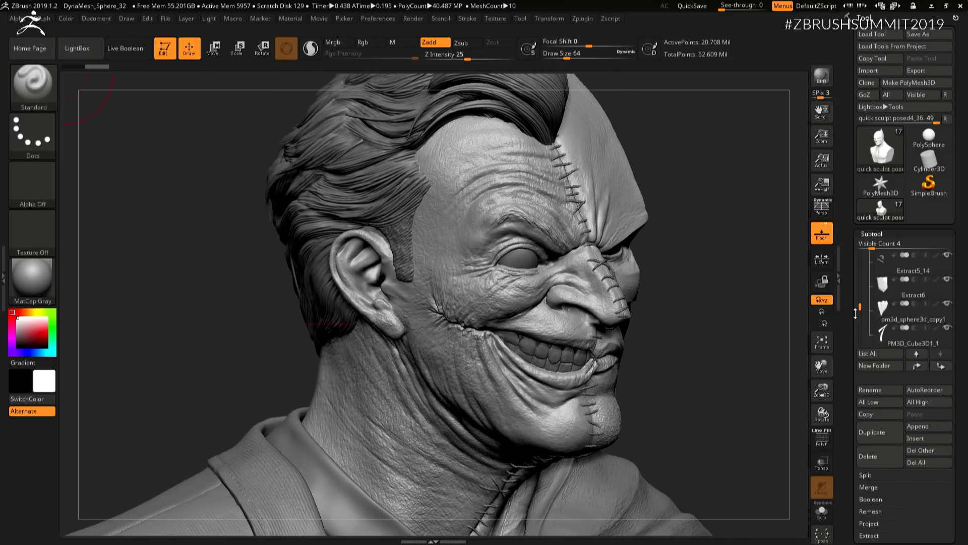
Look through the upper subtools and view the whole painted bust from other angles.
left_click_drag(860, 306, 858, 273)
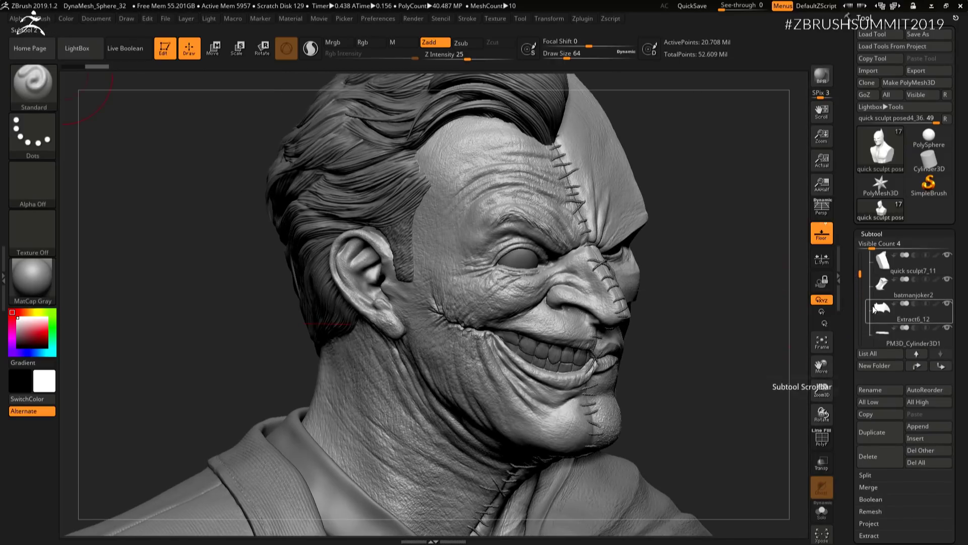
left_click_drag(824, 385, 823, 416)
left_click_drag(821, 365, 804, 237)
left_click_drag(678, 346, 802, 364)
left_click_drag(731, 372, 805, 322)
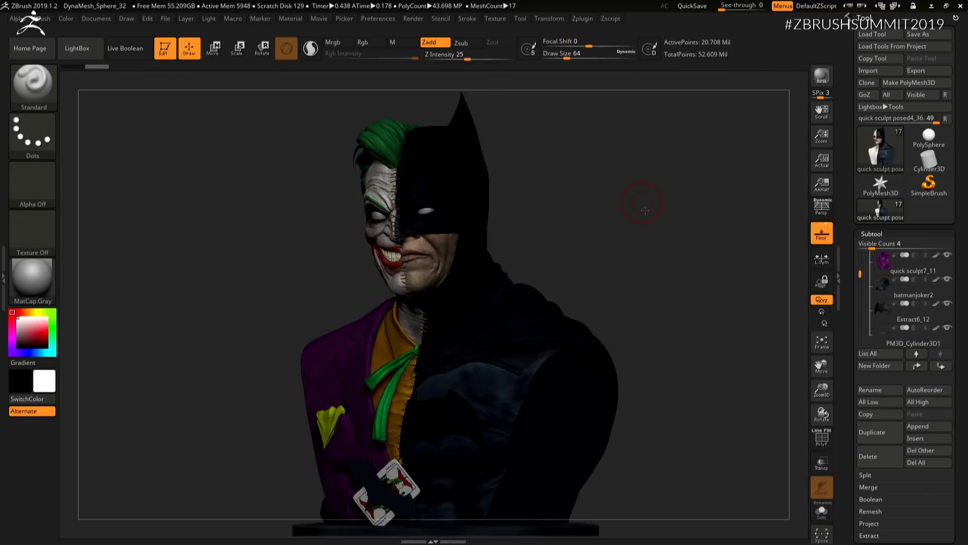
Assign the SkinShade4 material to the bust and send it to KeyShot with a BPR render.
left_click_drag(644, 209, 155, 228)
left_click(31, 280)
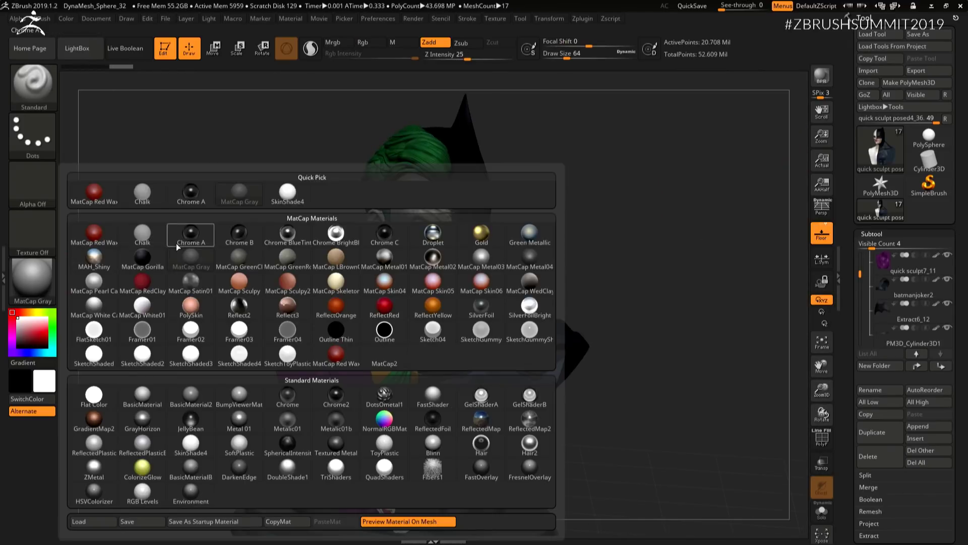
left_click(286, 201)
left_click_drag(625, 238, 653, 137)
left_click(821, 76)
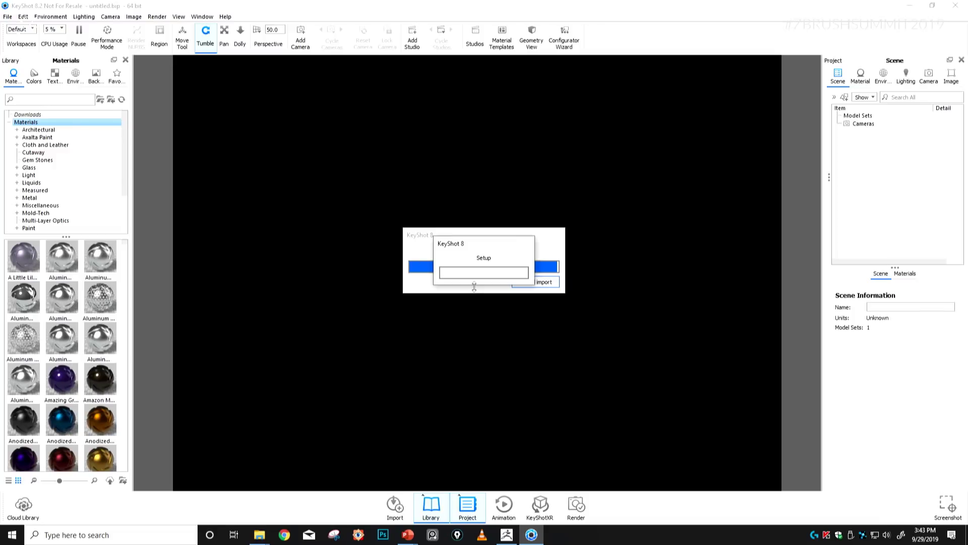
left_click_drag(467, 252, 461, 313)
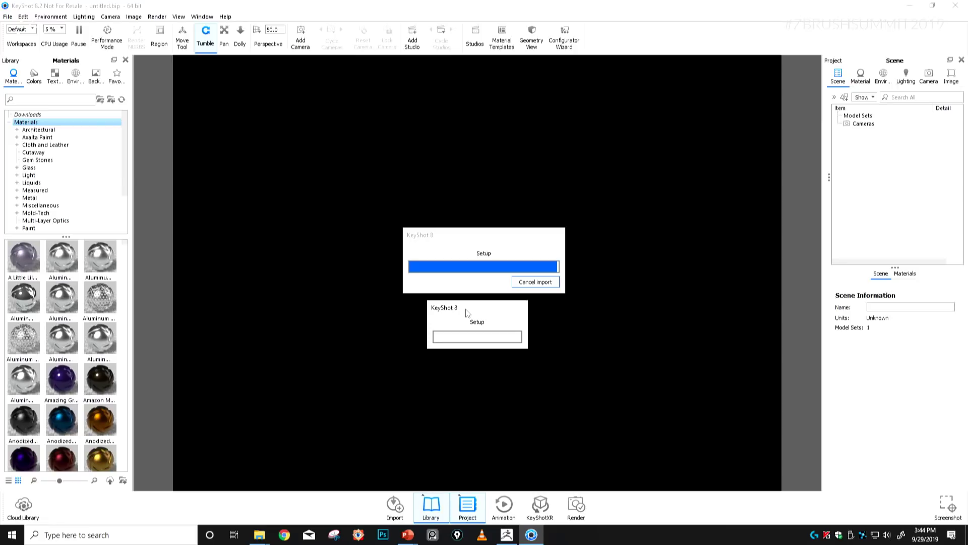
left_click_drag(468, 311, 477, 306)
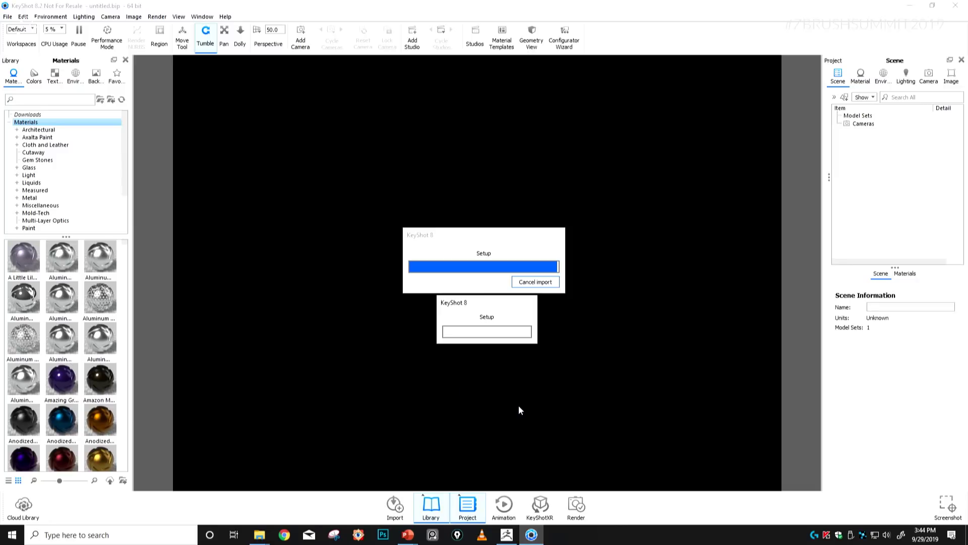
key("alt+Tab")
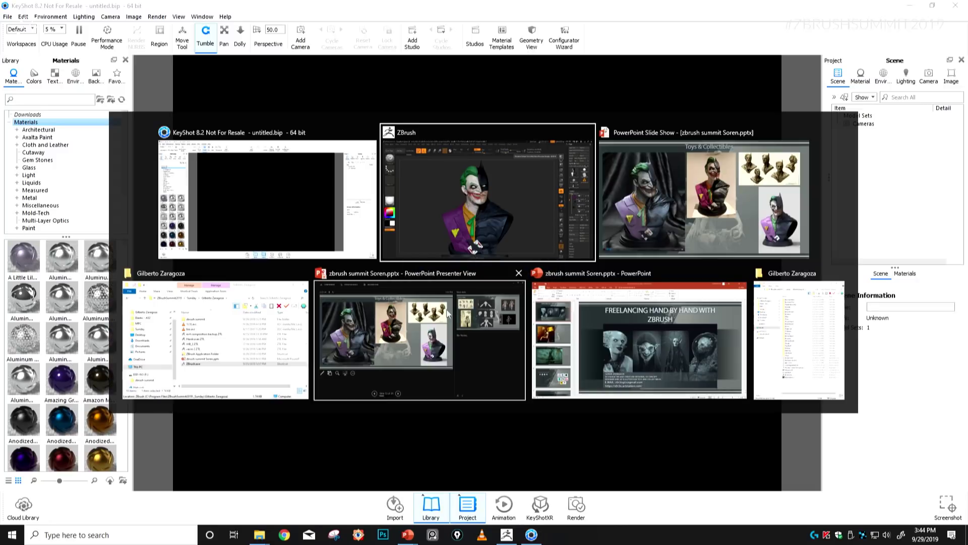
left_click(539, 214)
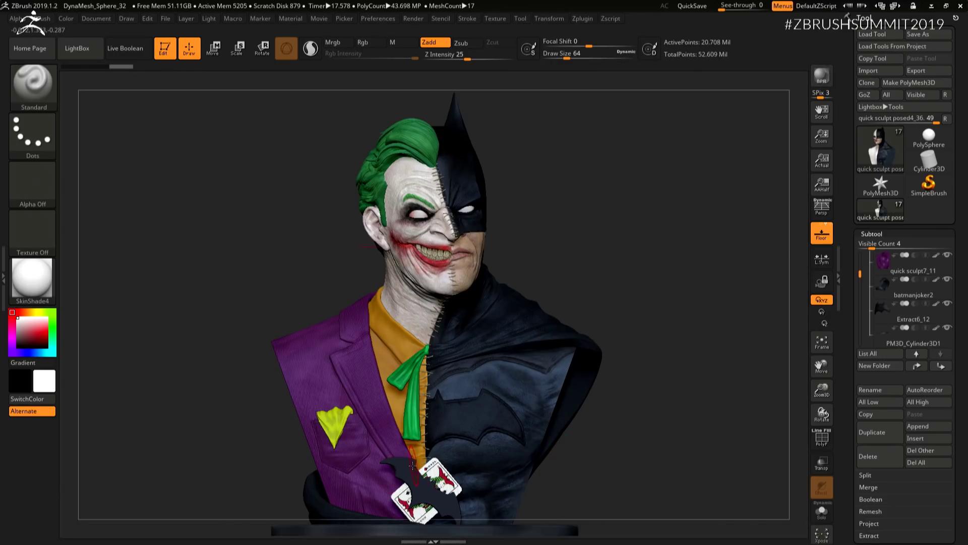
key("space")
key("space")
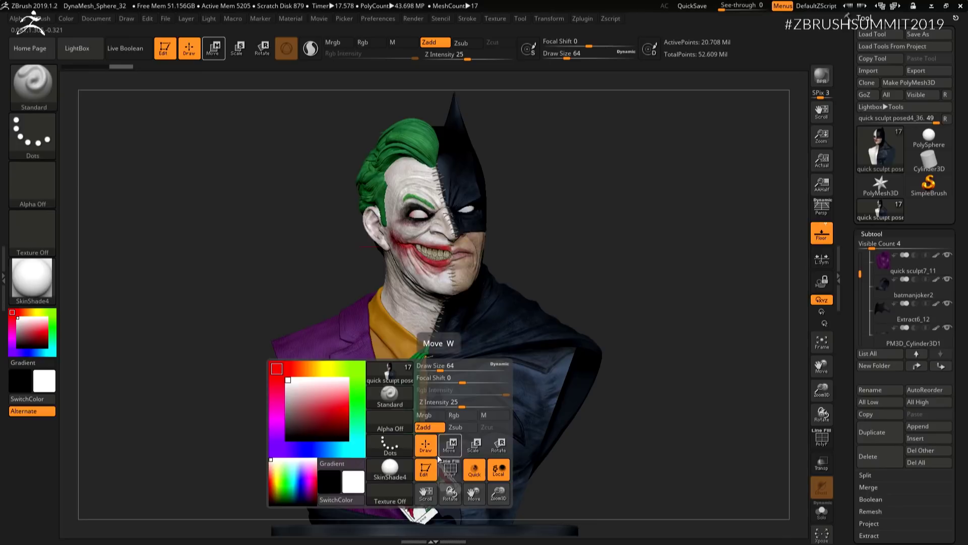
key("alt+Tab")
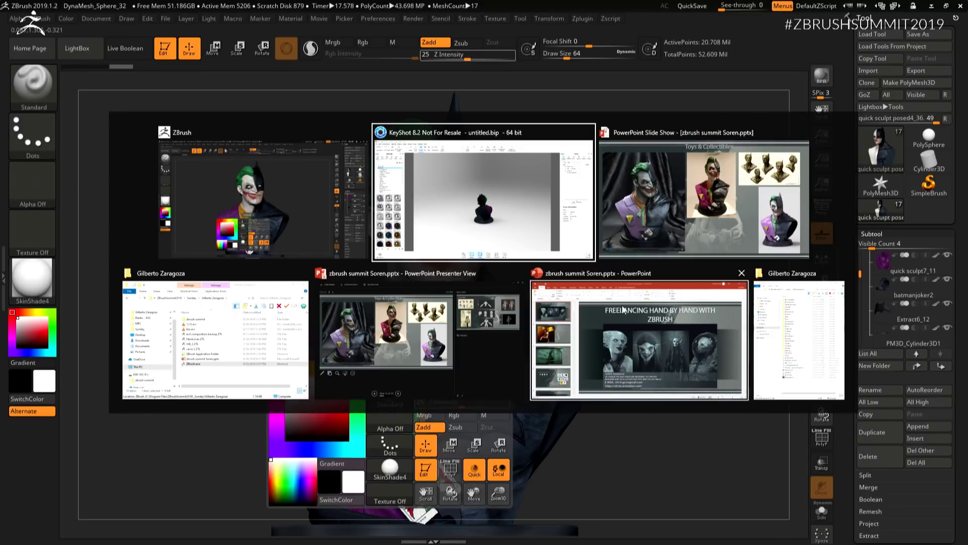
Switch to KeyShot and frame the front of the imported bust larger in the camera view.
left_click(478, 179)
left_click_drag(379, 272, 559, 277)
scroll(557, 273, "up", 5)
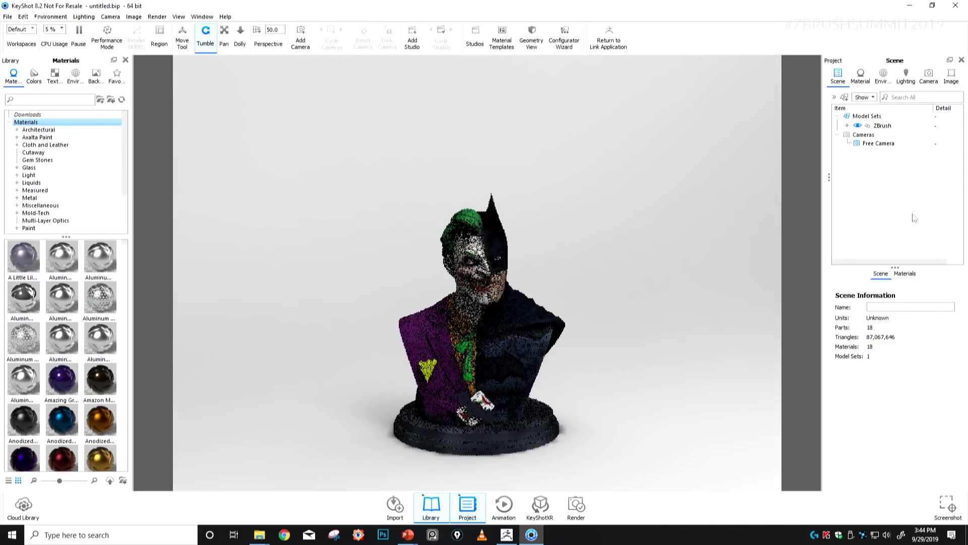
Select all the ZBrush materials in the project and link them into one shared material.
left_click(861, 76)
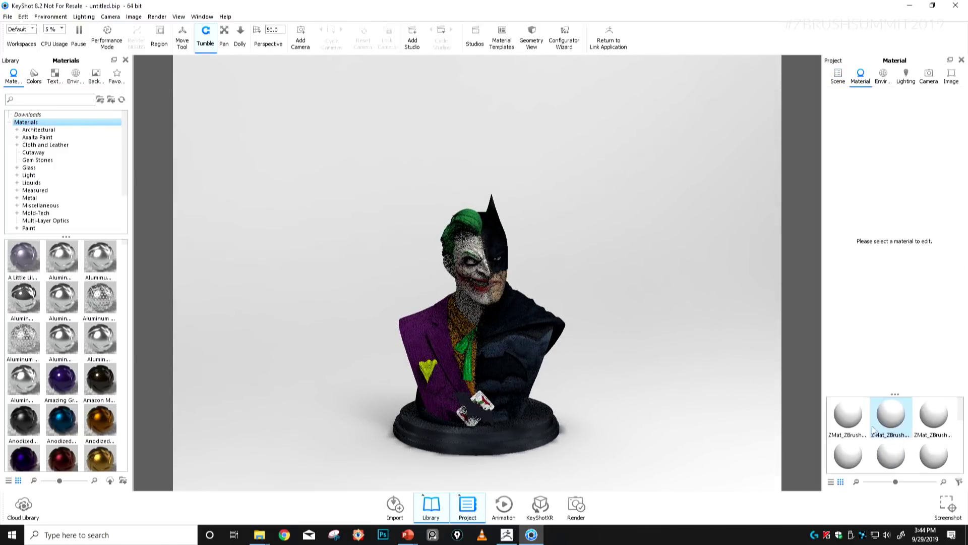
scroll(930, 461, "down", 1)
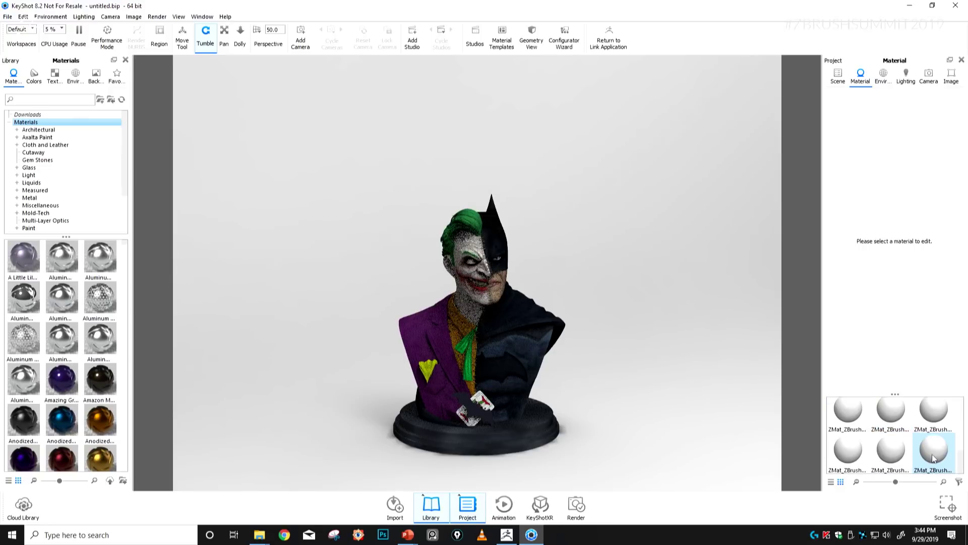
key("ctrl+a")
right_click(932, 459)
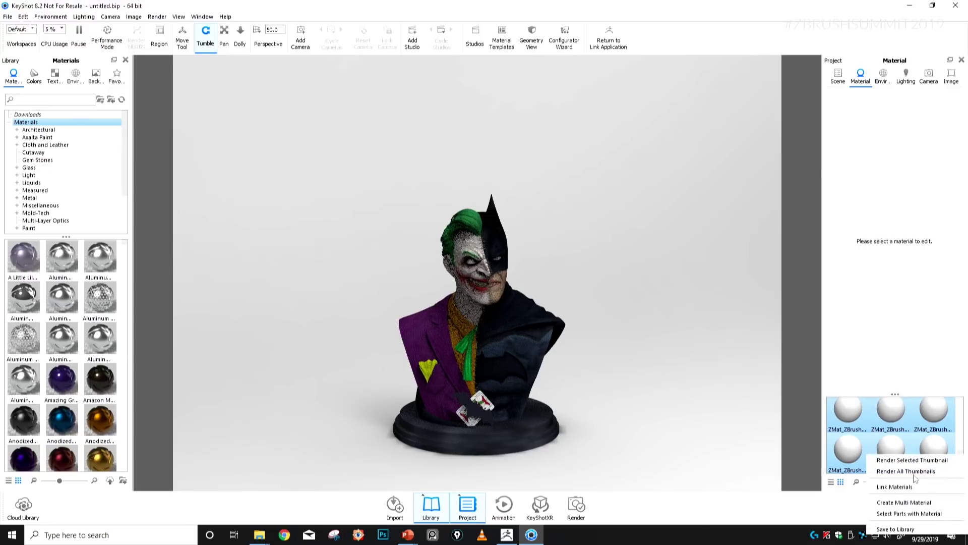
left_click(895, 487)
Set the linked material's roughness to 0.0129 and its specular colour to white (#FFFFFF).
left_click(848, 427)
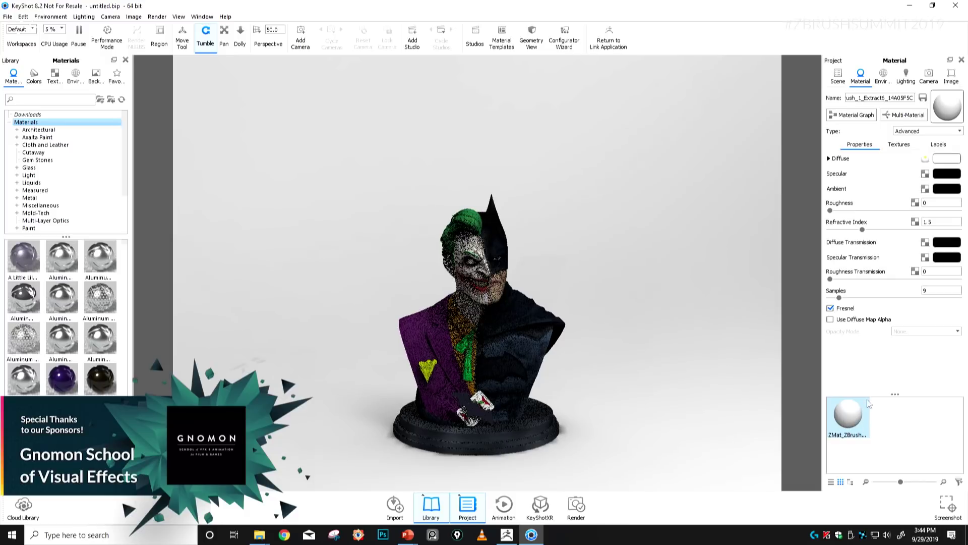
left_click_drag(830, 211, 835, 212)
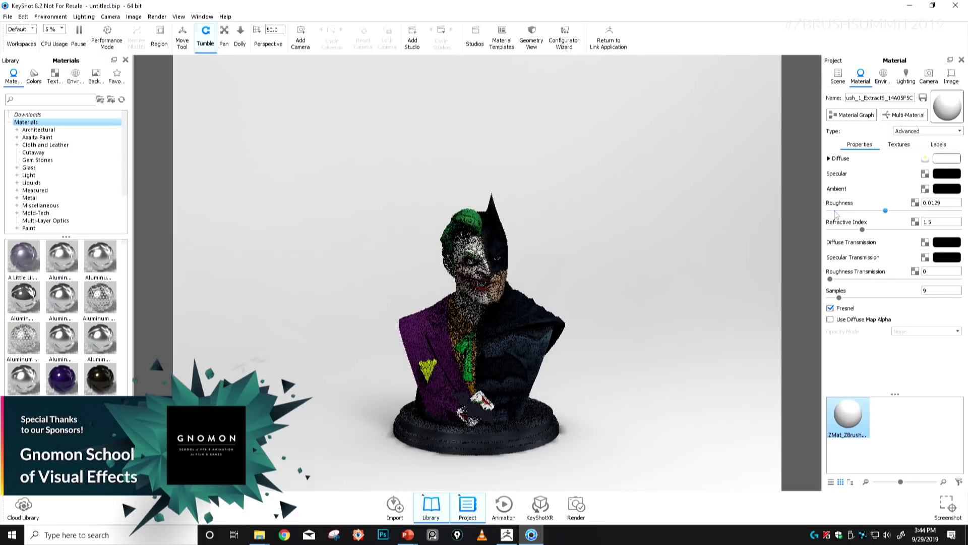
left_click(943, 174)
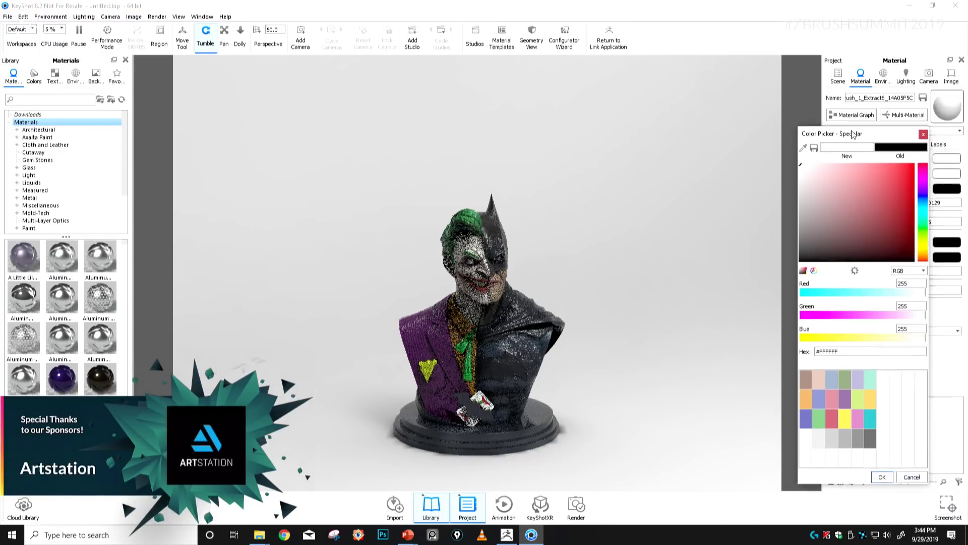
left_click(793, 430)
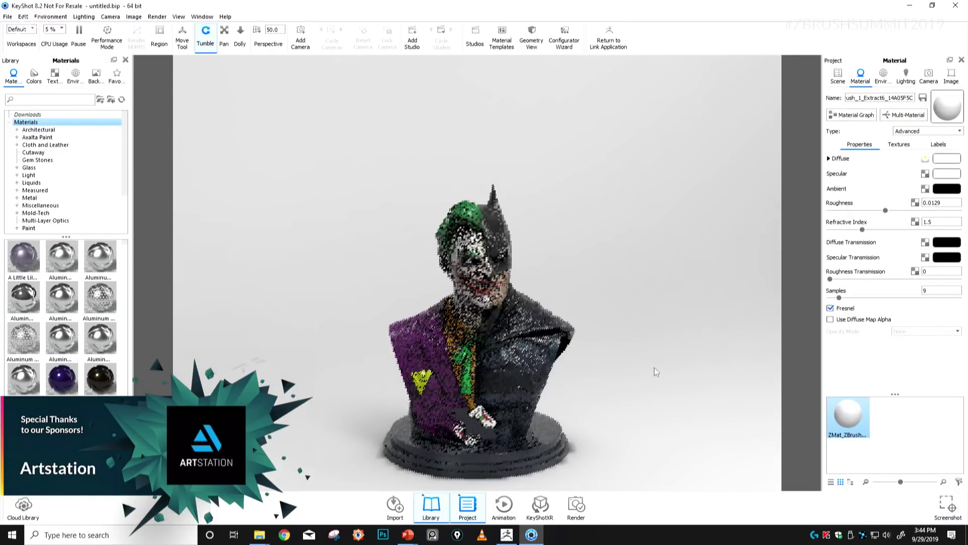
Light the scene with the Aversis_City-alley-old_3k environment from the library's full environment list.
scroll(676, 388, "up", 2)
middle_click_drag(686, 347, 670, 277)
left_click(75, 75)
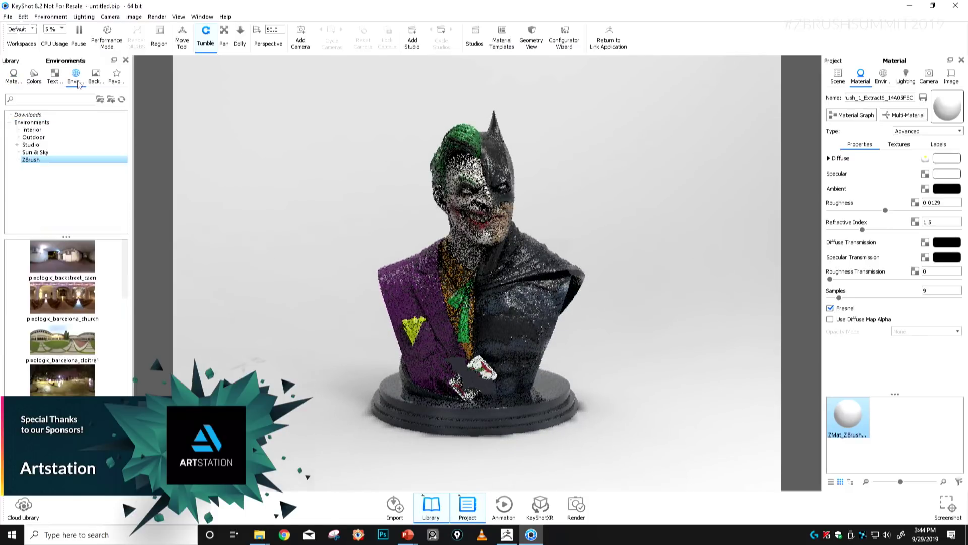
scroll(63, 331, "down", 10)
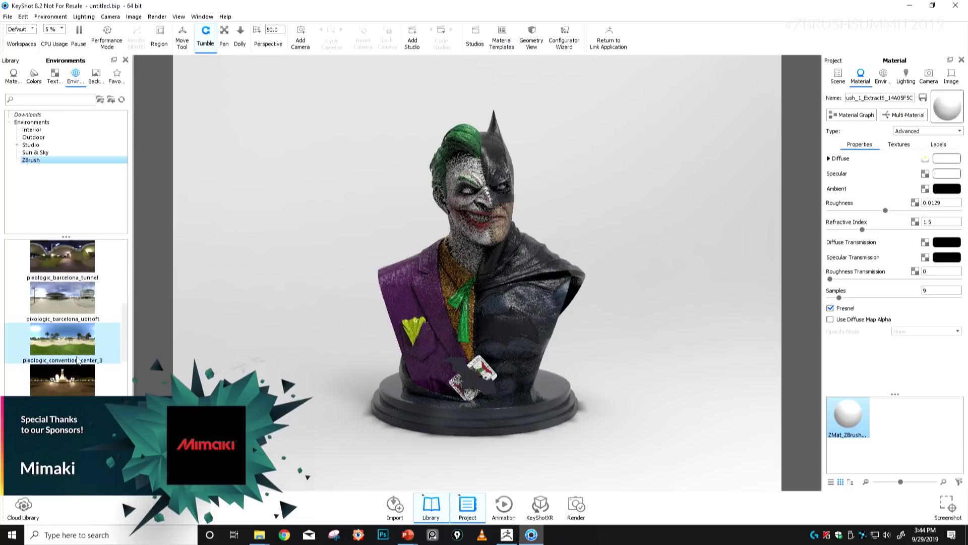
left_click(39, 122)
scroll(66, 302, "down", 5)
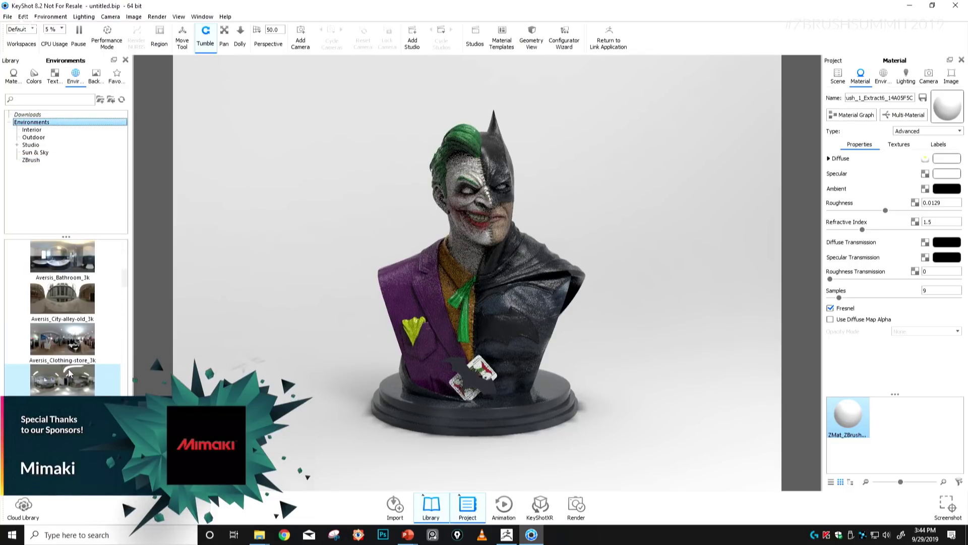
left_click(68, 305)
left_click_drag(68, 304, 613, 285)
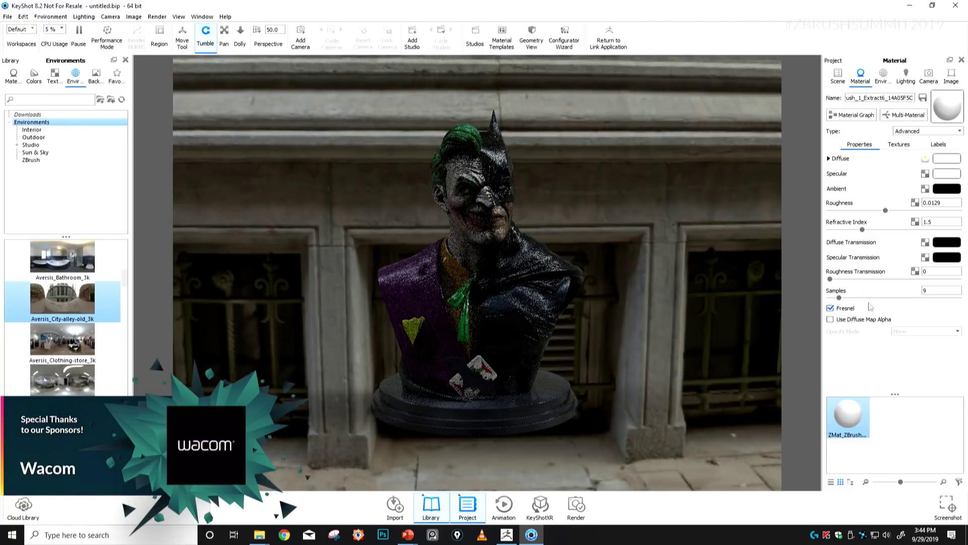
Replace the environment backdrop with a solid blue-grey background colour, #717679.
left_click(882, 77)
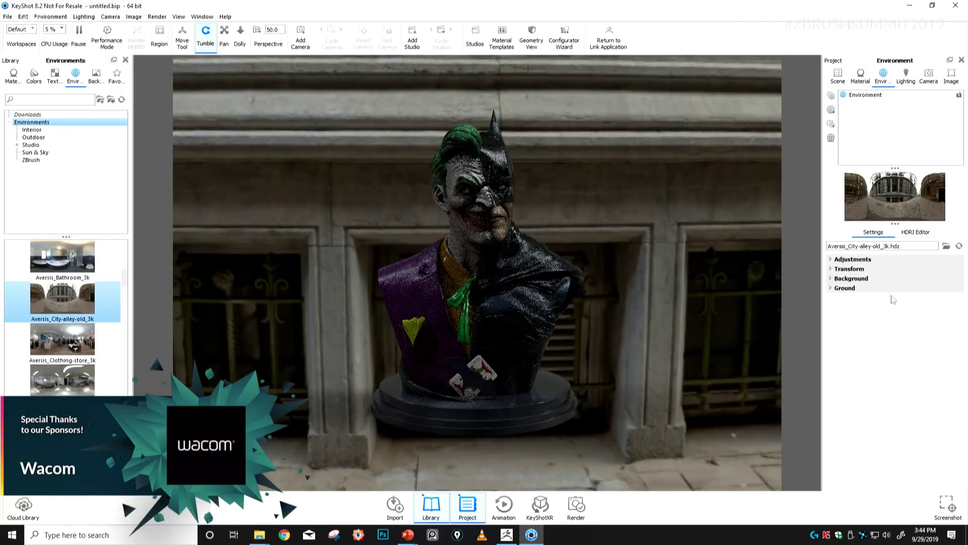
left_click(831, 259)
left_click(831, 312)
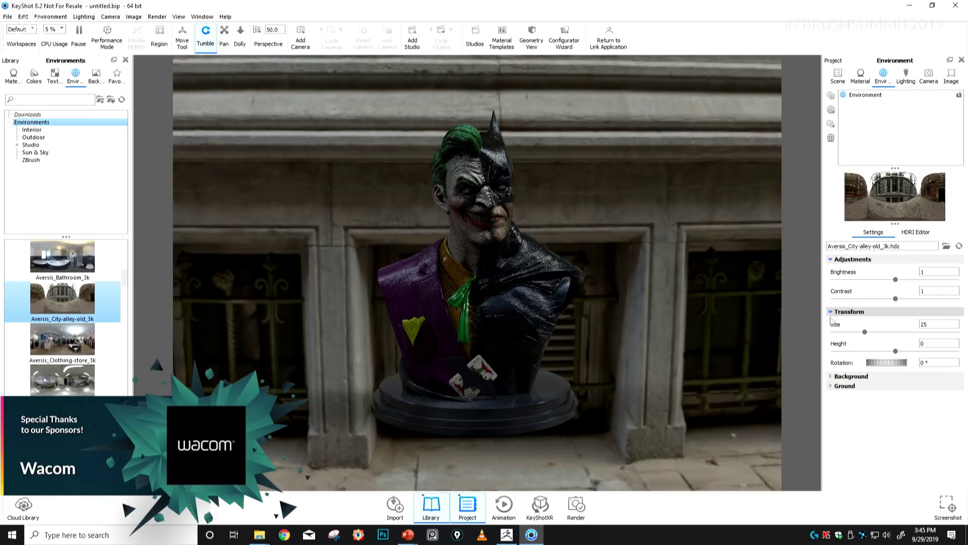
left_click(837, 376)
left_click(842, 403)
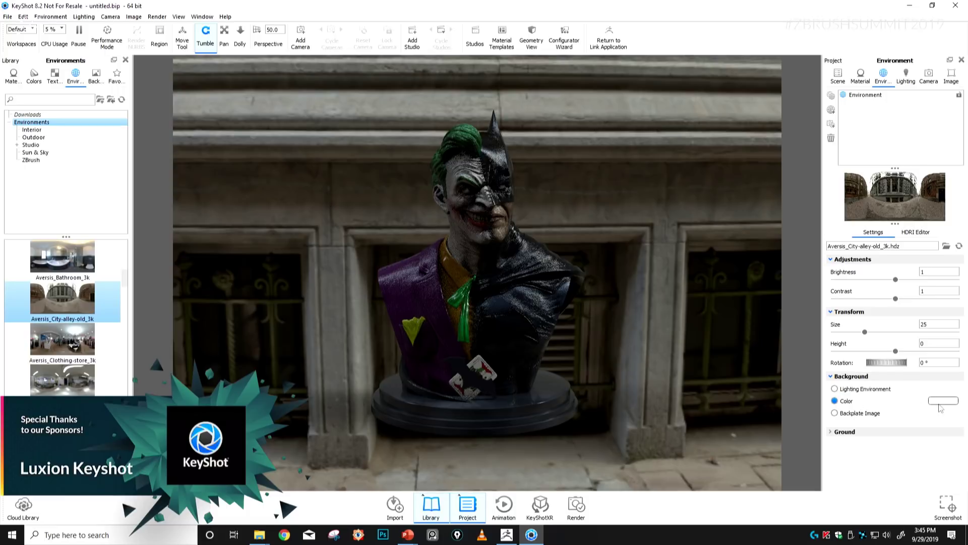
left_click(944, 401)
left_click_drag(759, 201, 726, 199)
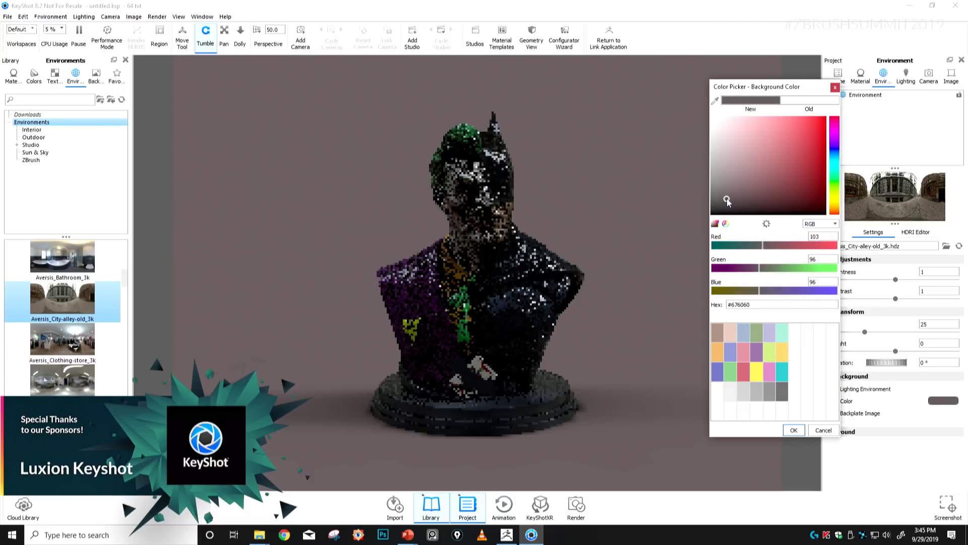
left_click(833, 163)
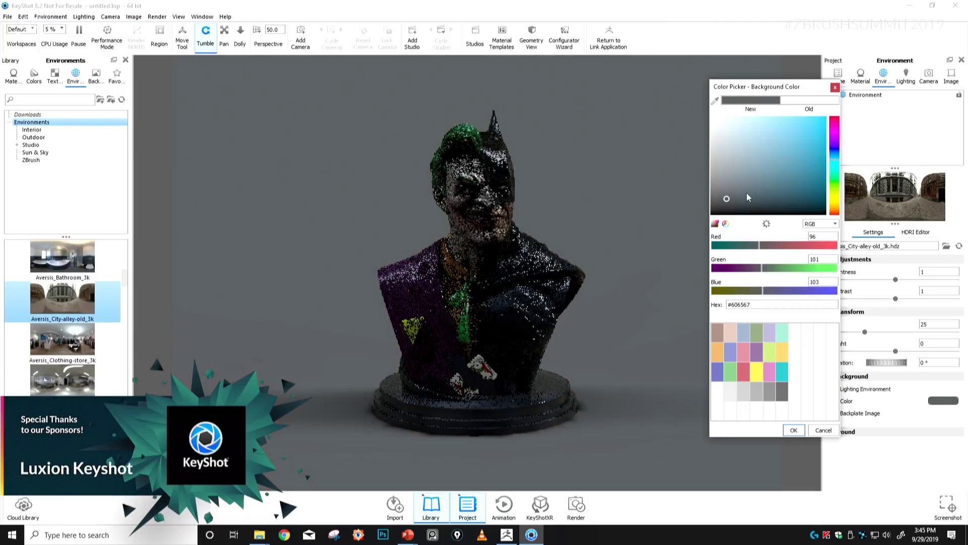
left_click(726, 192)
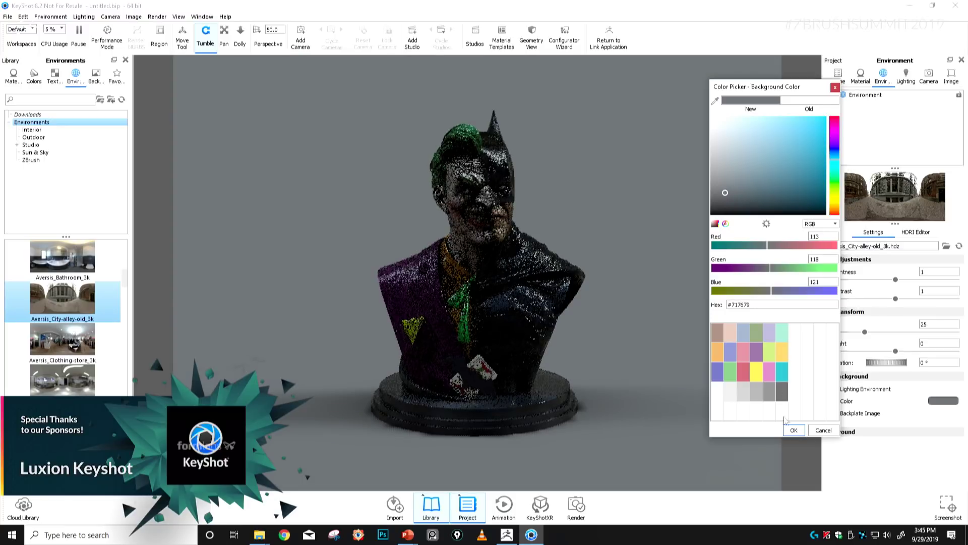
left_click(793, 427)
Raise the HDRI image's brightness to 1.545 and rotate the environment to 255°.
left_click(917, 233)
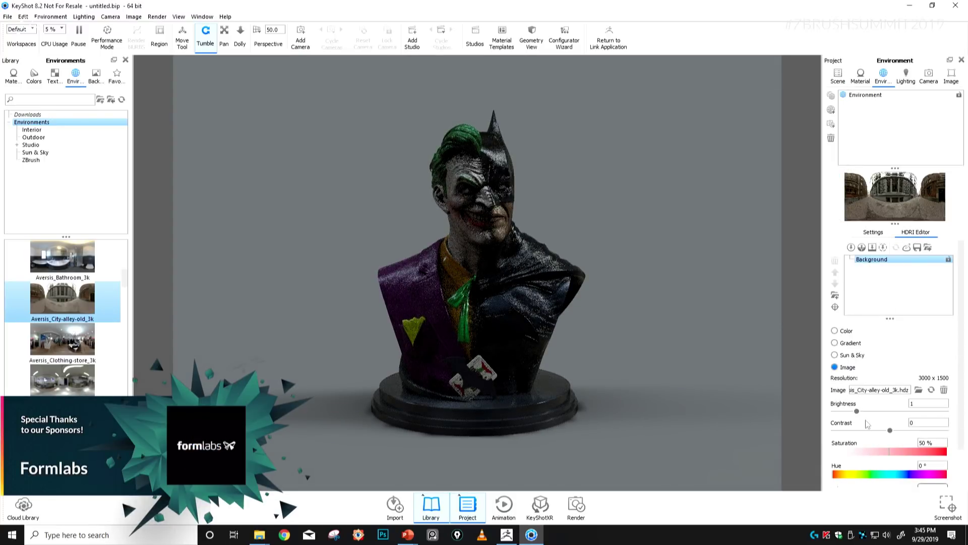
left_click_drag(857, 412, 869, 412)
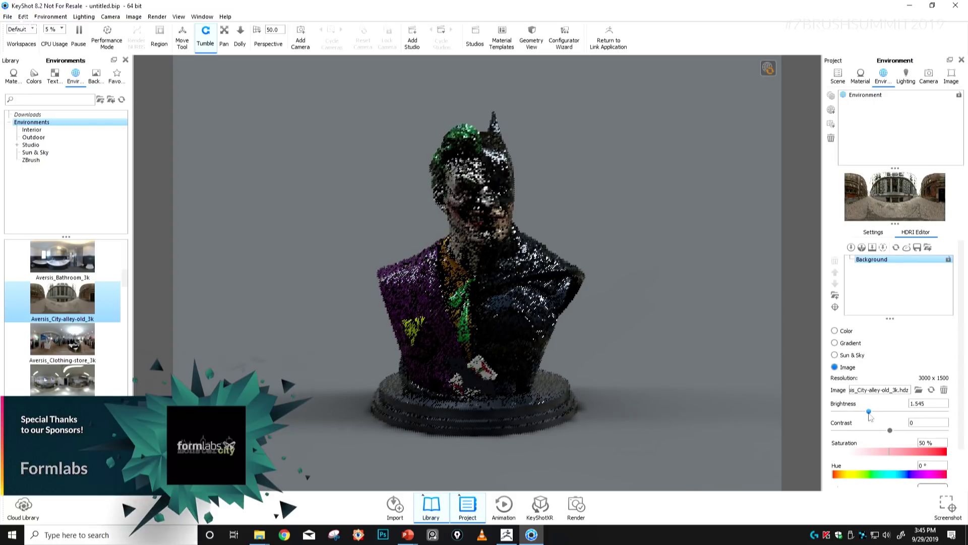
left_click(873, 233)
mouse_move(891, 364)
left_mouse_down()
mouse_move(870, 365)
mouse_move(893, 367)
mouse_move(880, 365)
left_mouse_up()
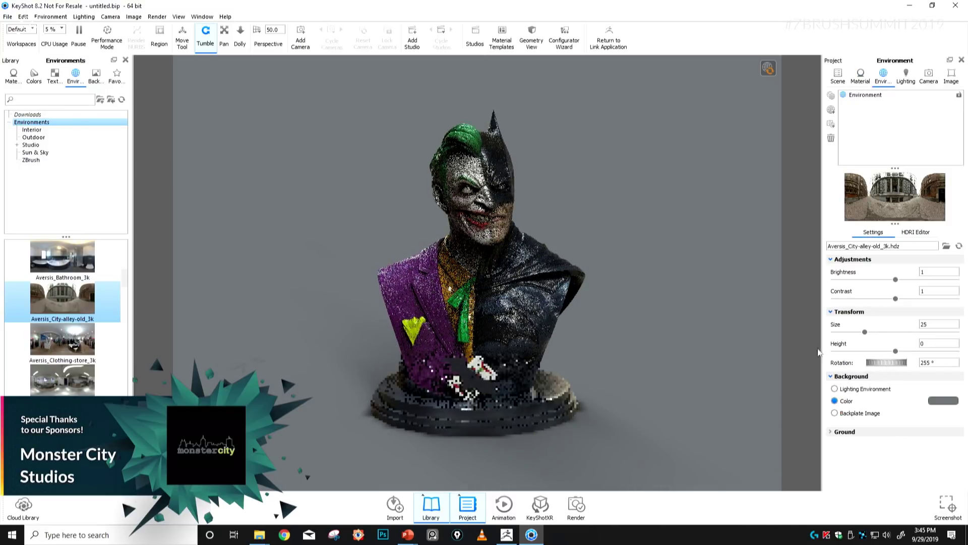
Set the roughness of the bust's linked material to 0.12.
double_click(542, 303)
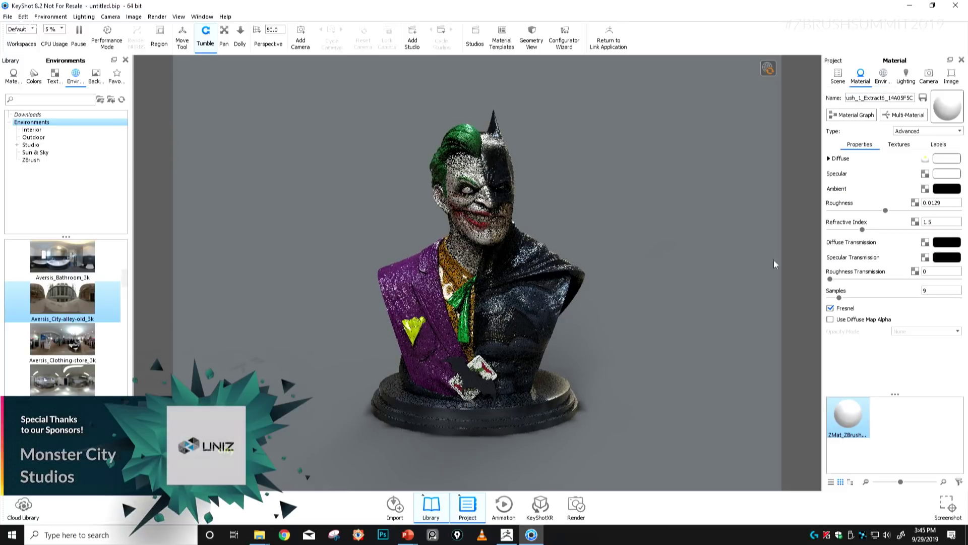
left_click_drag(904, 213, 942, 211)
double_click(930, 202)
type("0.12")
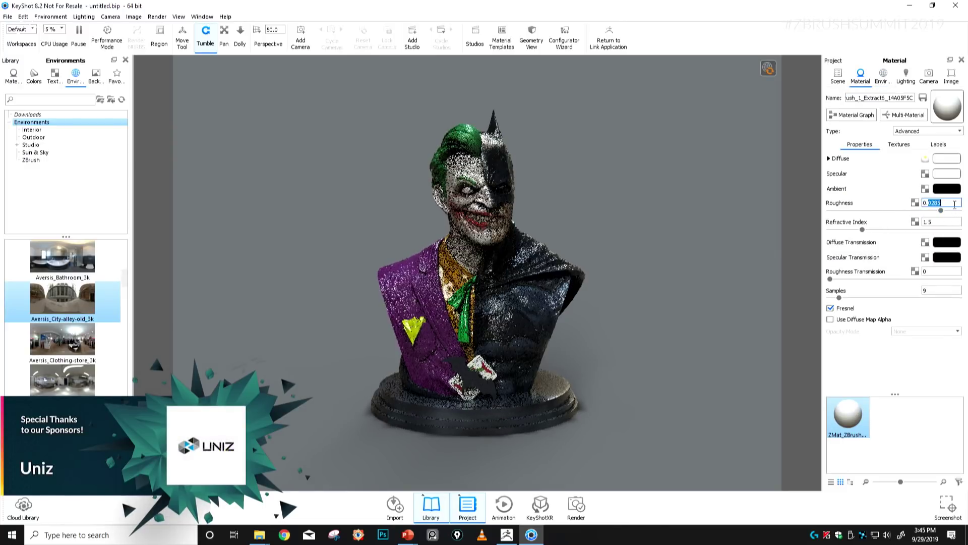
key("Return")
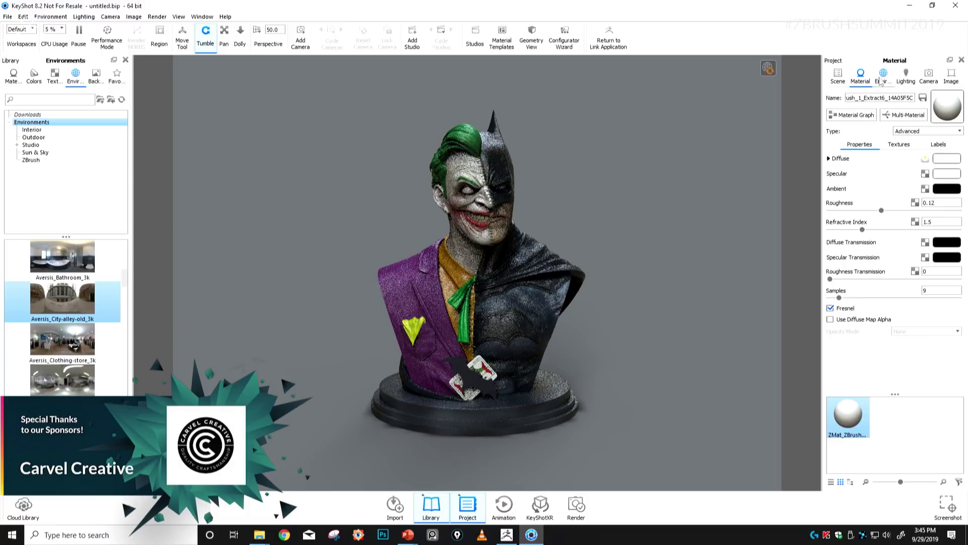
Tint the HDRI image light blue by setting its Colorize colour to #DBE9F8.
left_click(881, 78)
left_click(905, 233)
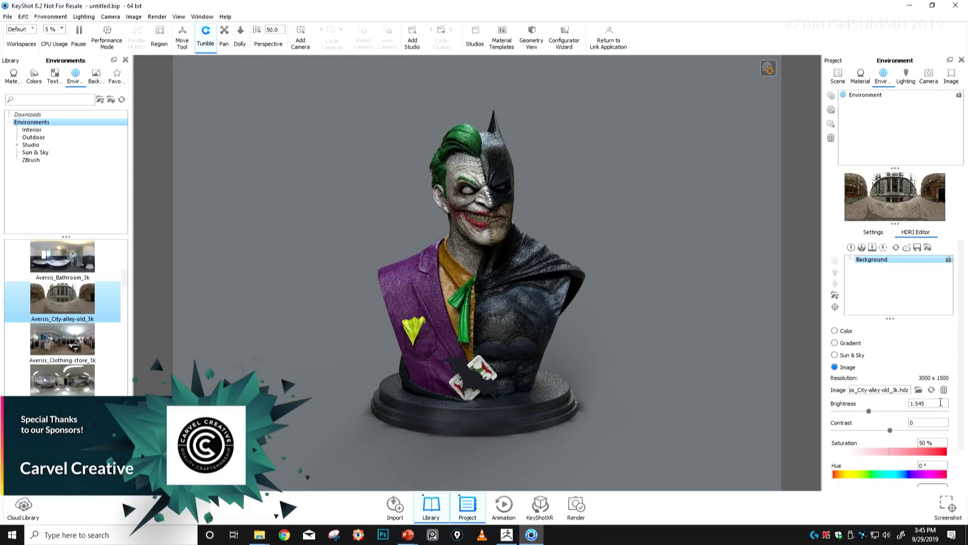
left_click(940, 422)
scroll(941, 454, "down", 2)
left_click(941, 446)
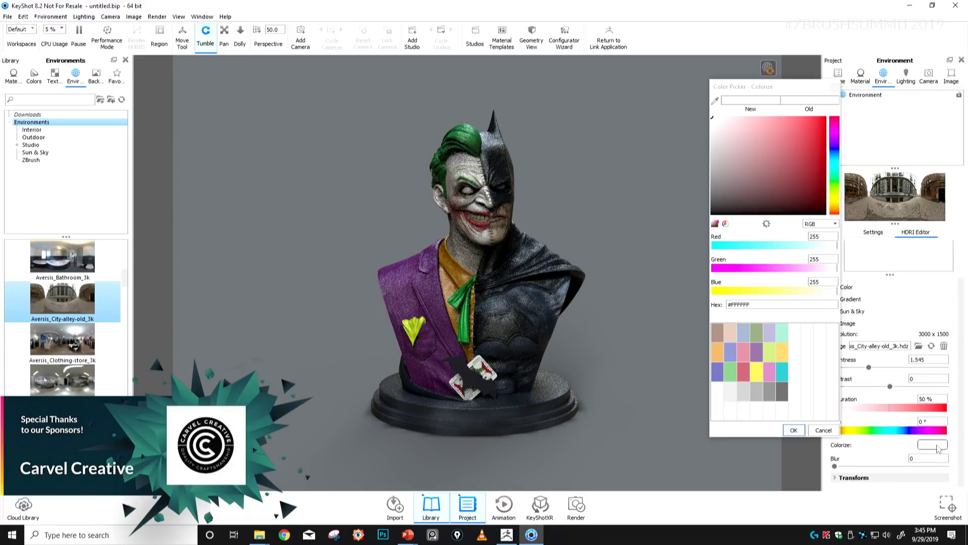
left_click(835, 162)
left_click(738, 122)
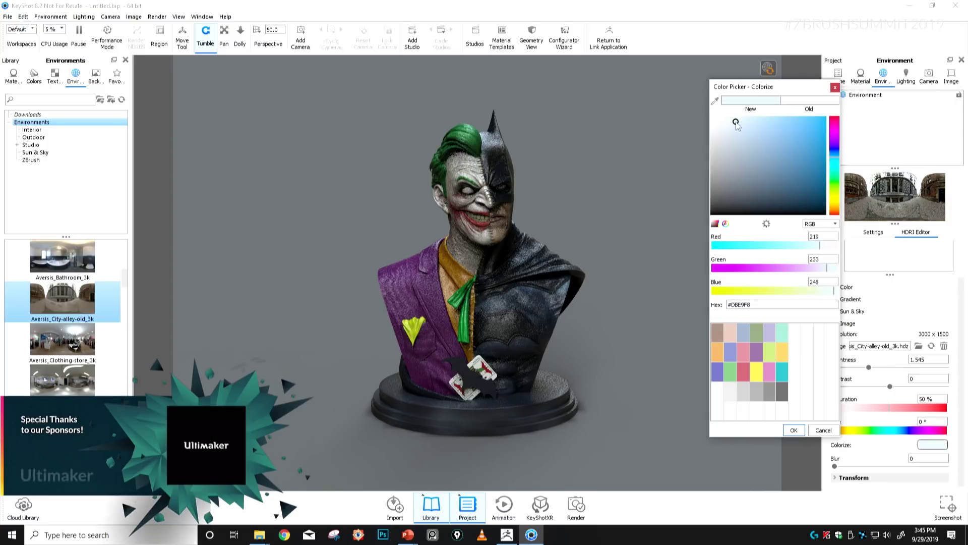
left_click(793, 429)
scroll(614, 242, "up", 3)
left_click_drag(612, 235, 661, 267)
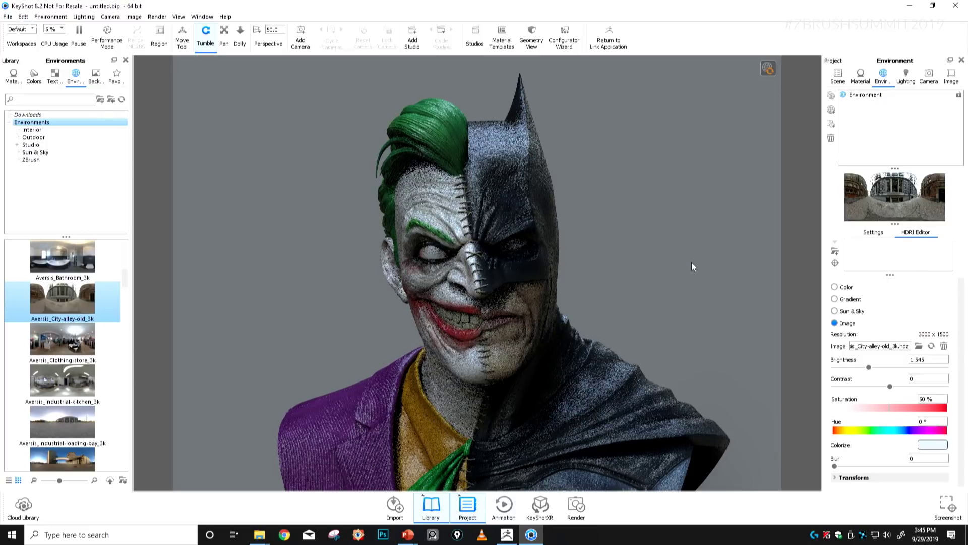
Switch to the PowerPoint slide show and advance from Toys & Collectibles past the creature concept art to the large creature render.
key("alt+Tab")
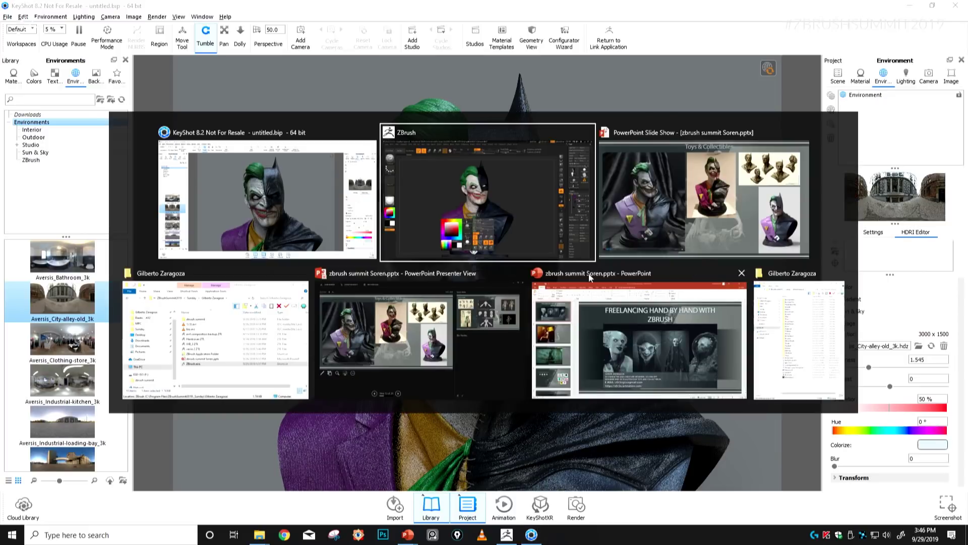
left_click(691, 171)
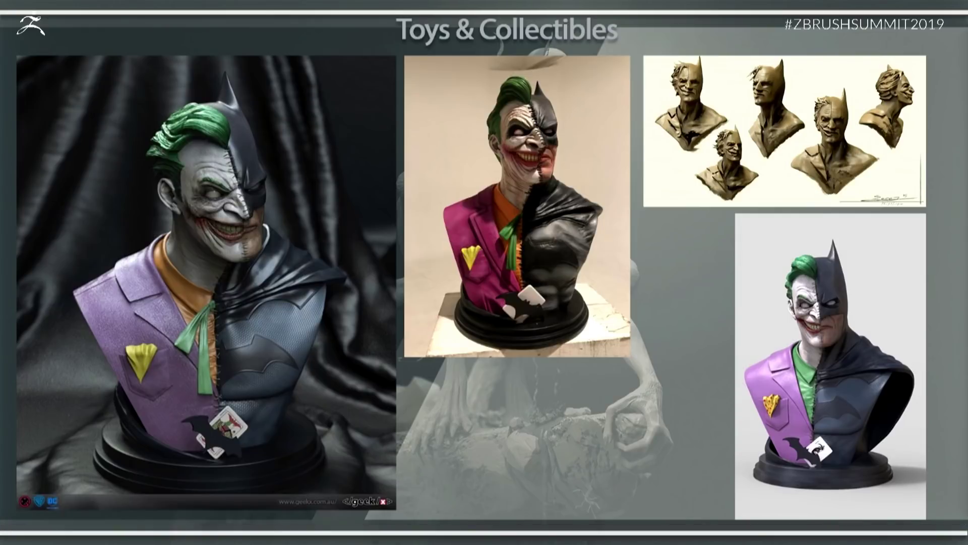
key("Right")
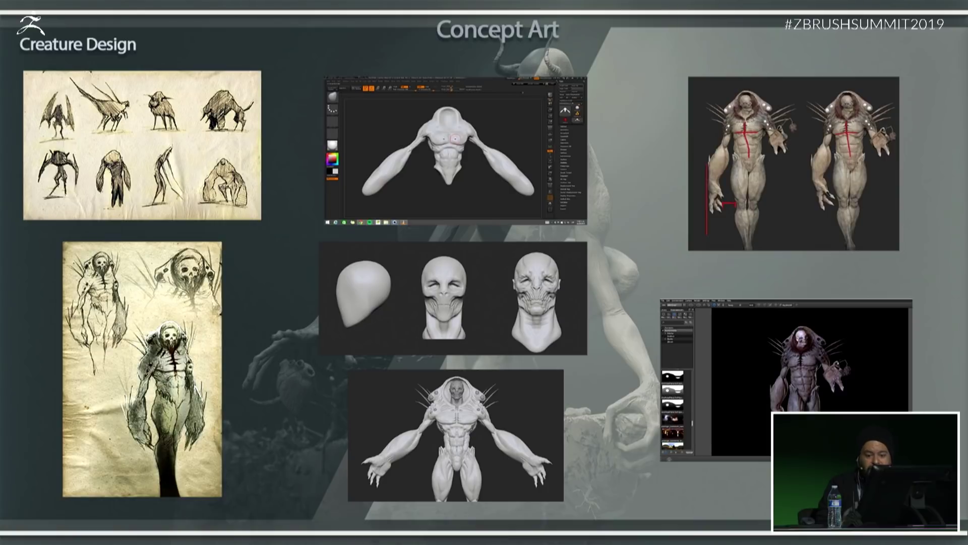
key("Right")
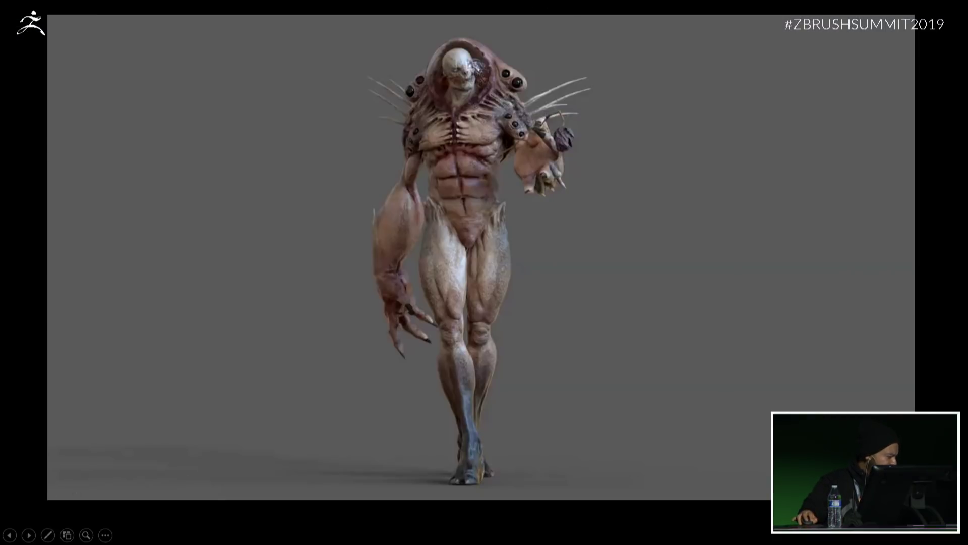
Play the creature video bio.avi in VLC at full screen, then return to the slide show.
left_click(139, 122)
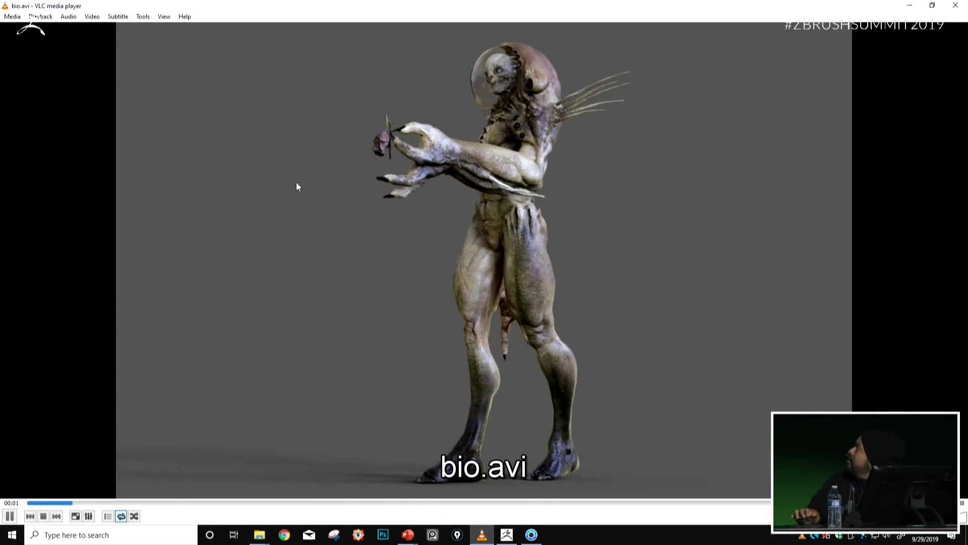
double_click(296, 188)
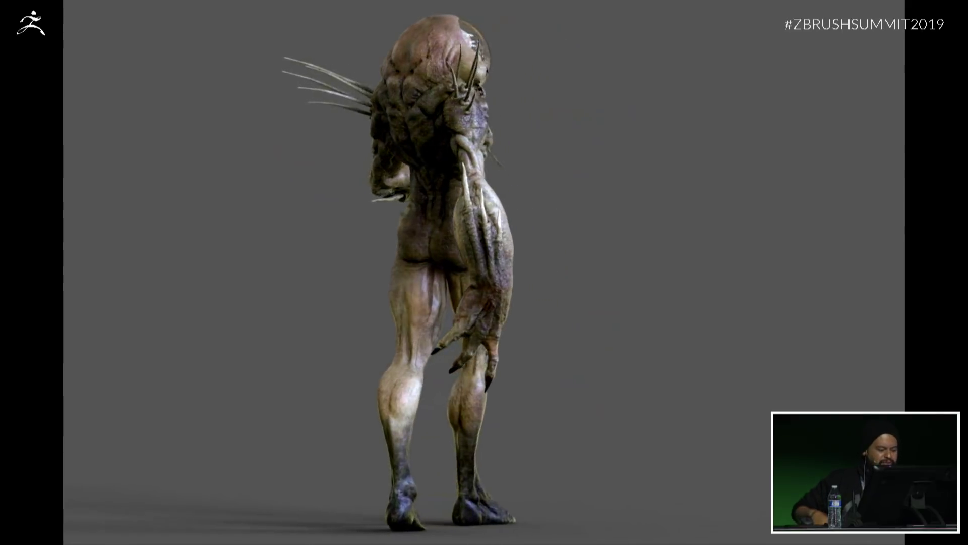
key("Escape")
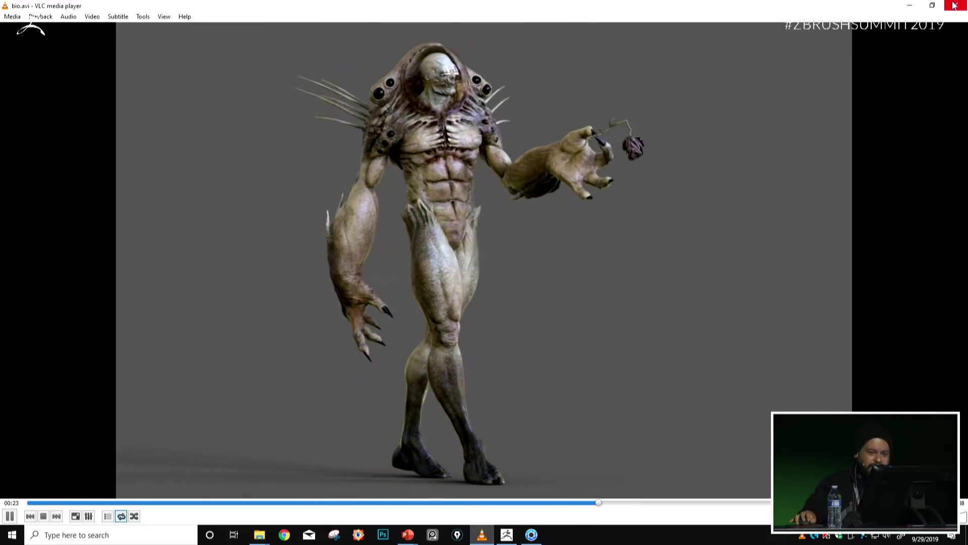
key("f")
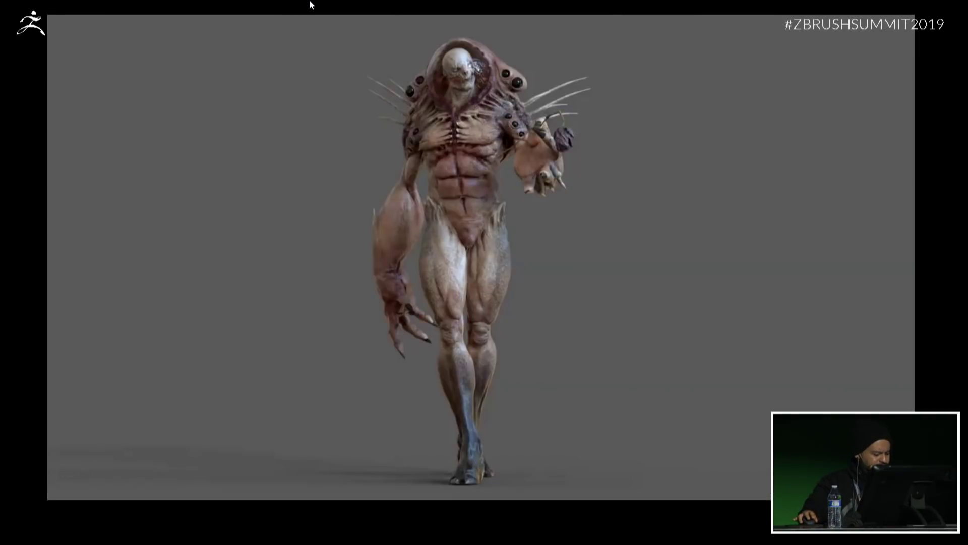
Advance the slide show through the character, creature and I.P. artwork to the Rule of life slide.
key("super")
left_click(351, 77)
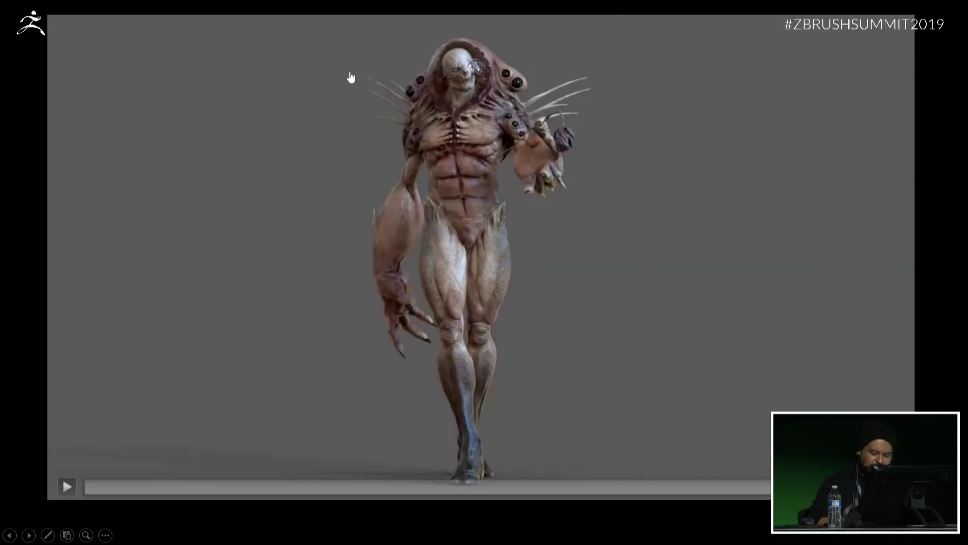
key("Right")
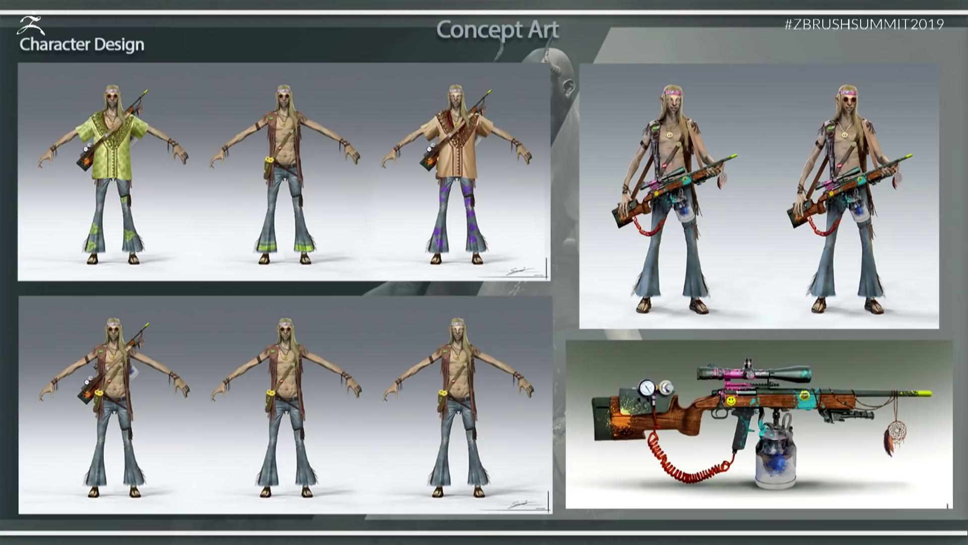
key("Right")
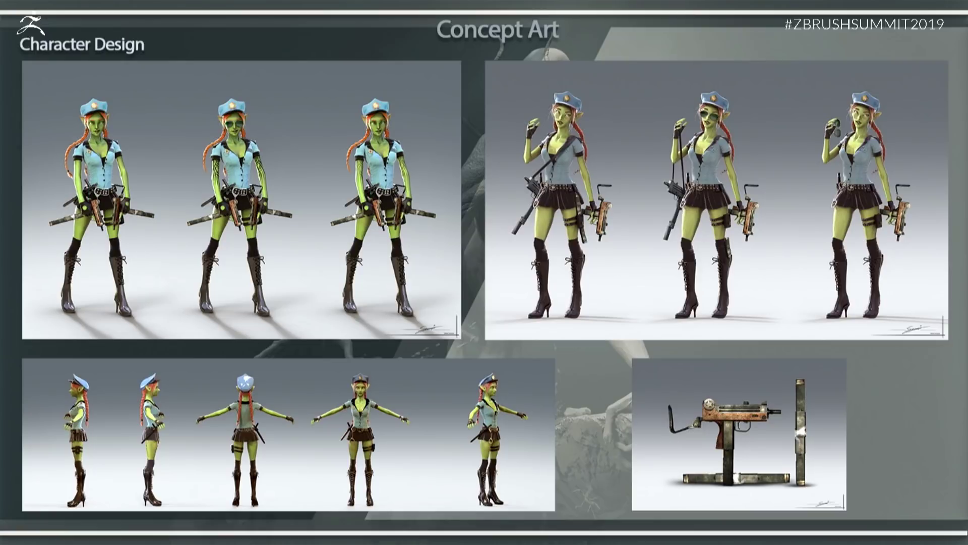
key("Right")
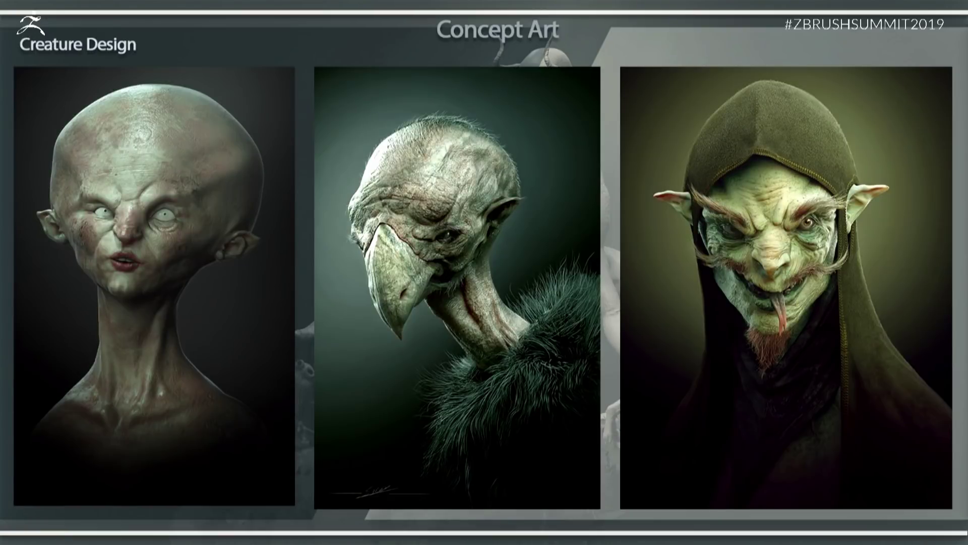
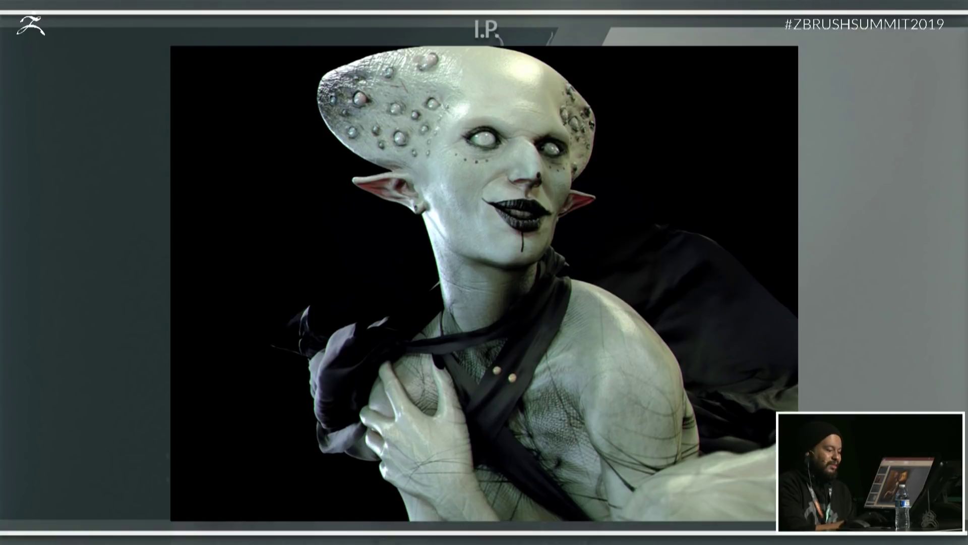
key("Right")
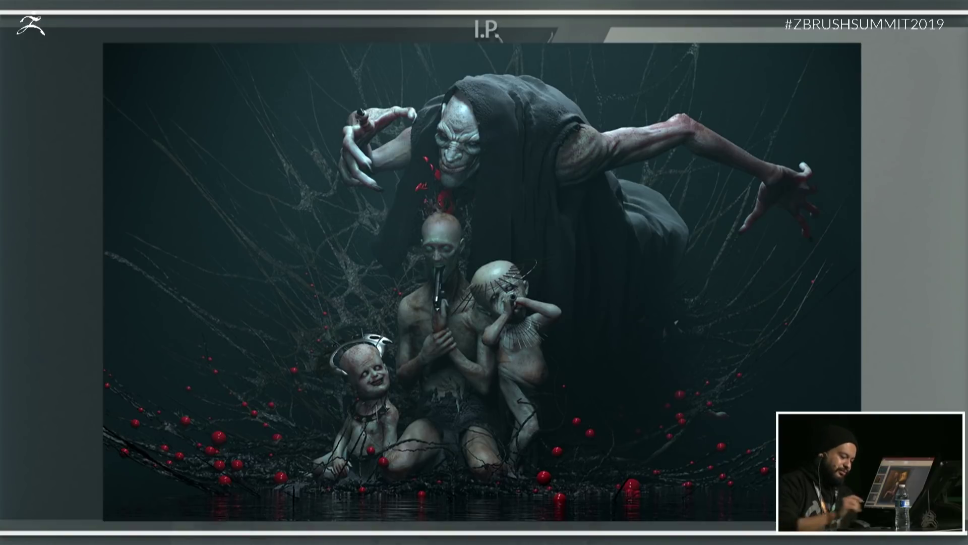
key("Right")
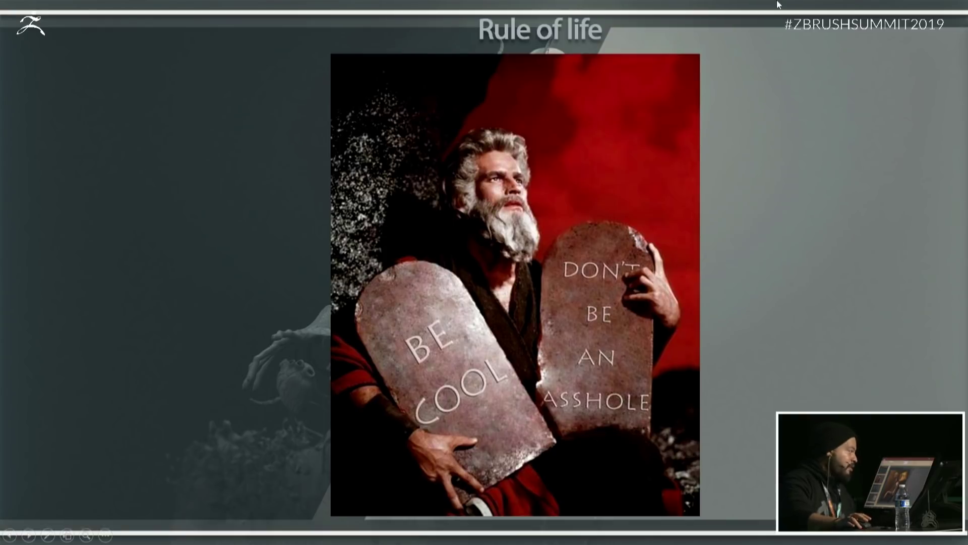
Switch to ZBrush and start a new document without saving the changes to the current one.
key("alt+Tab")
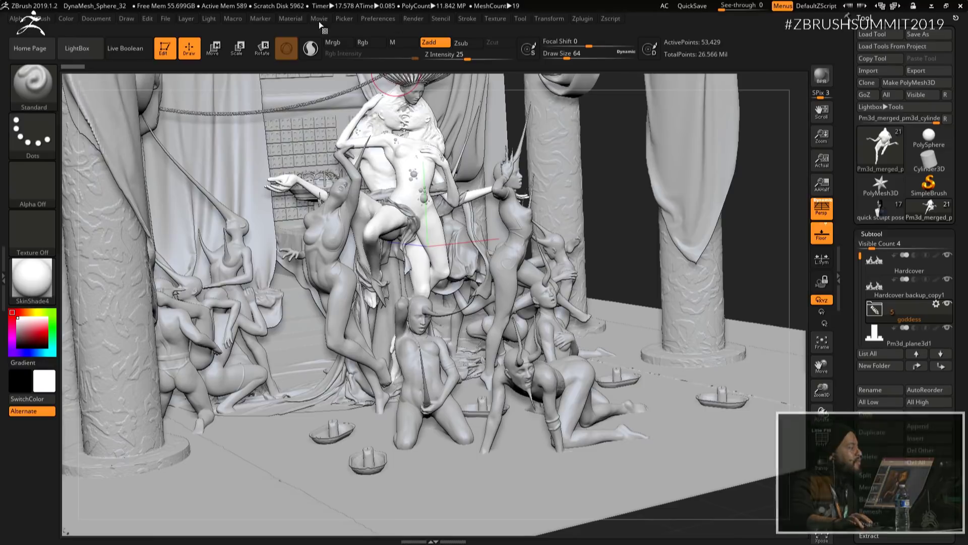
left_click(96, 19)
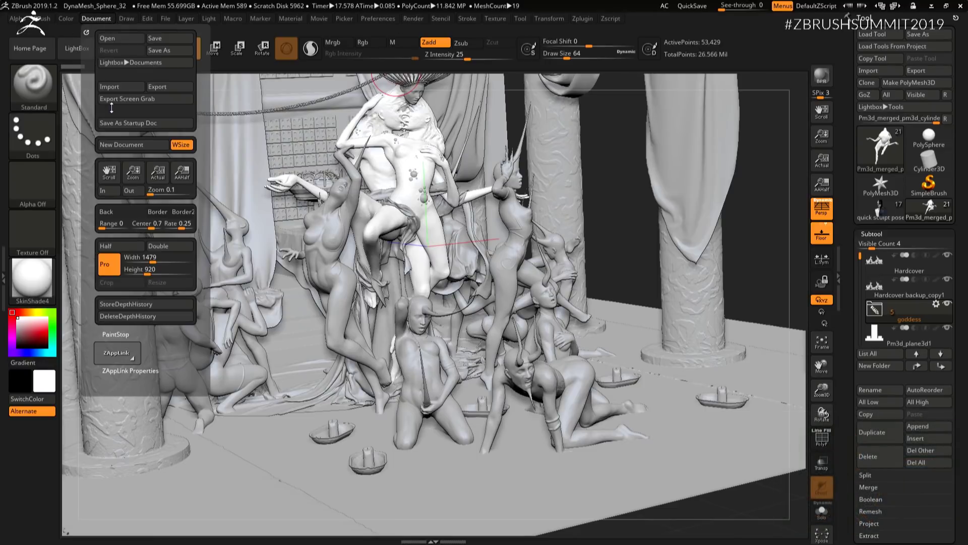
left_click(126, 145)
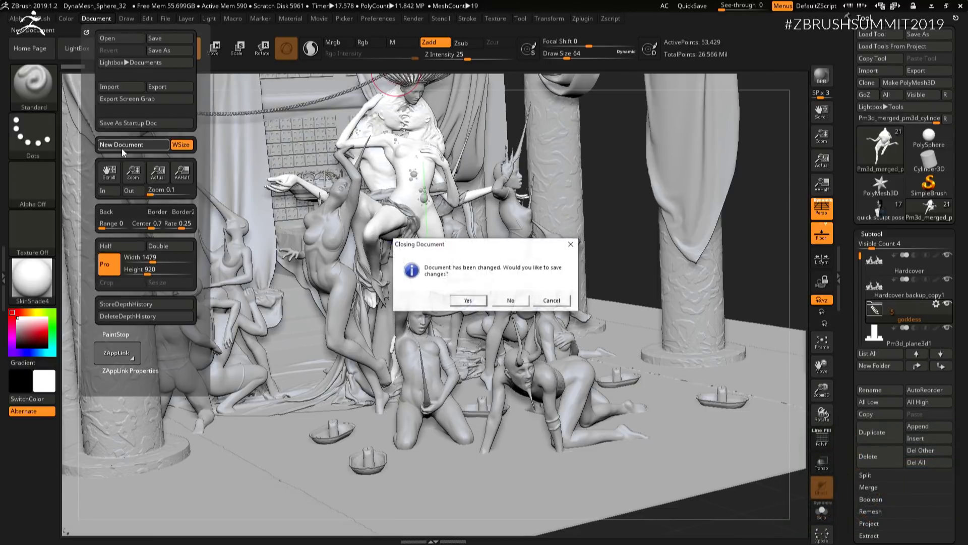
left_click(525, 303)
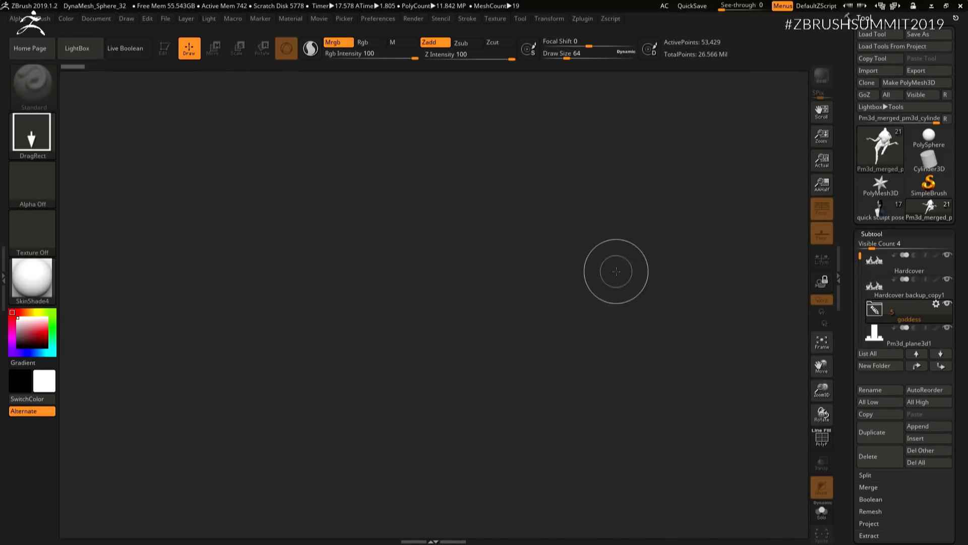
Insert a sphere as a new subtool in the Hardcover scene tool.
left_click(879, 233)
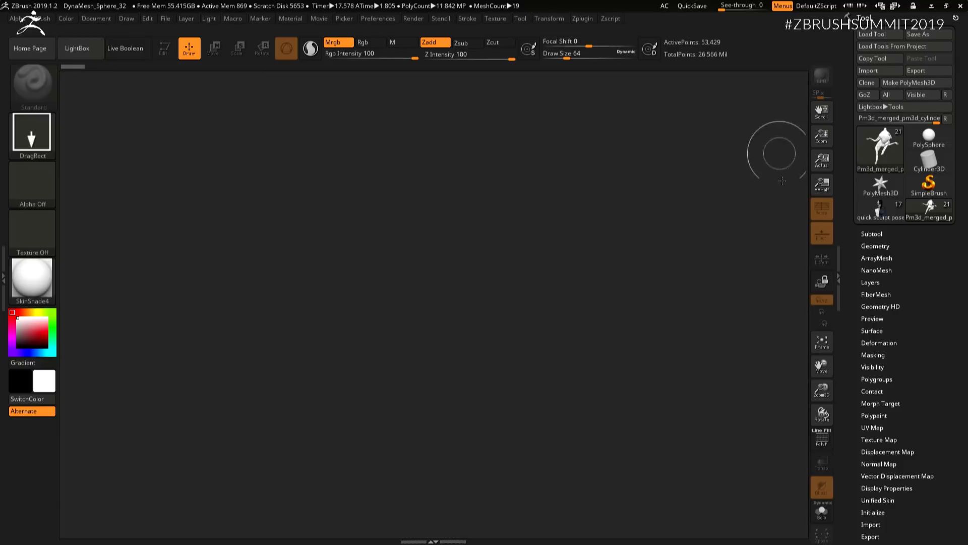
left_click(873, 234)
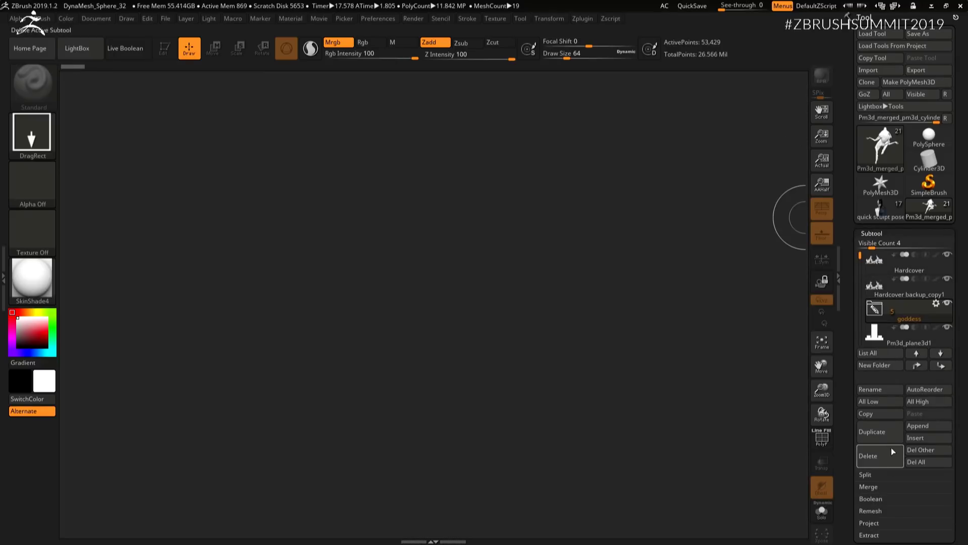
left_click(886, 233)
left_click(884, 245)
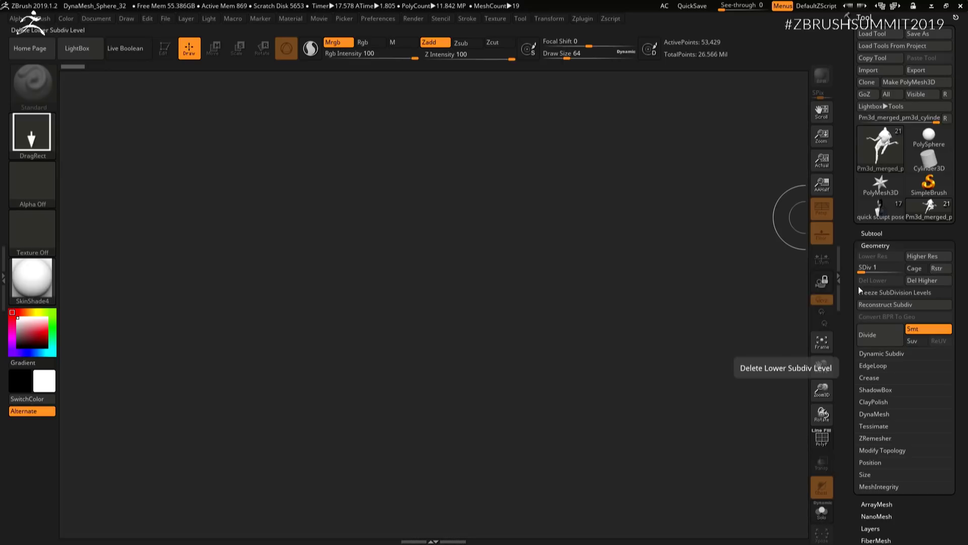
left_click(877, 233)
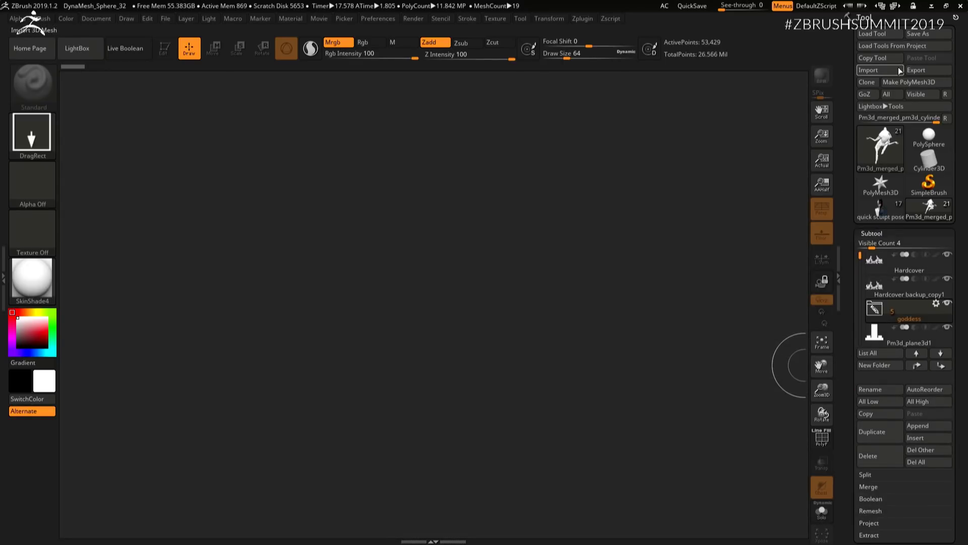
left_click(930, 437)
left_click(497, 361)
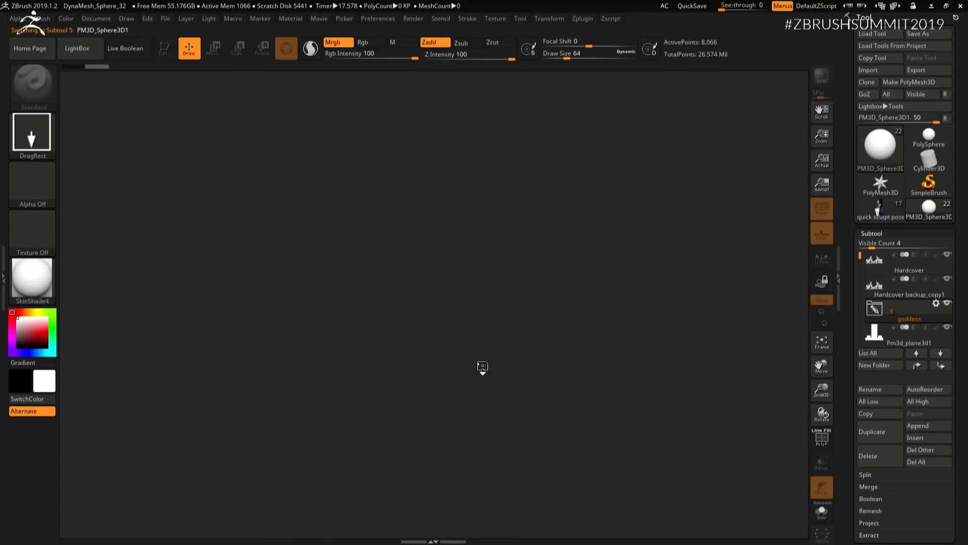
left_click_drag(497, 367, 581, 359)
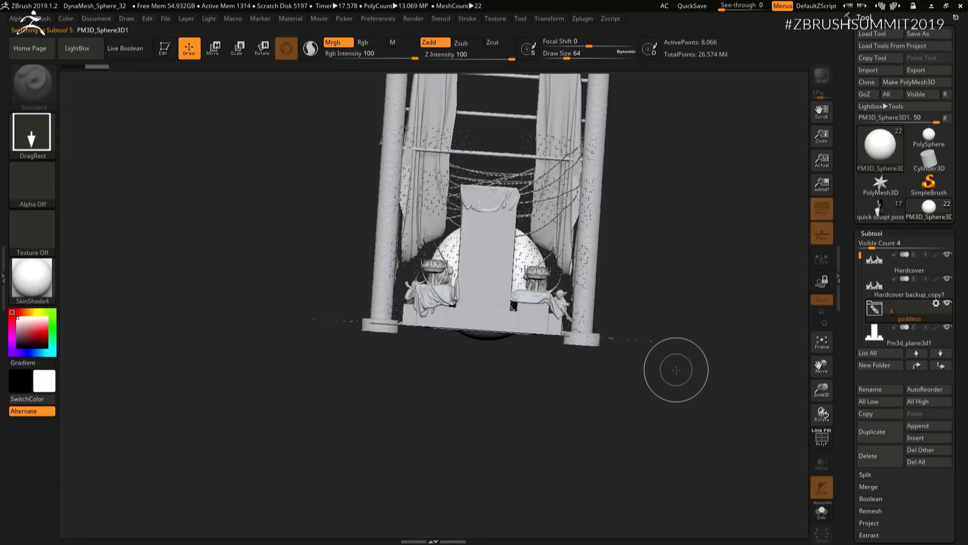
key("ctrl+n")
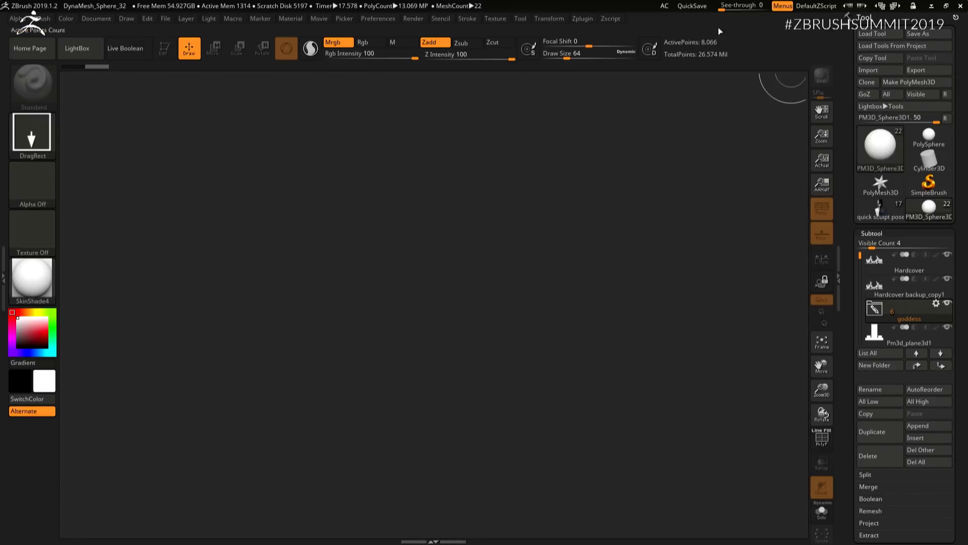
left_click(83, 19)
left_click(128, 146)
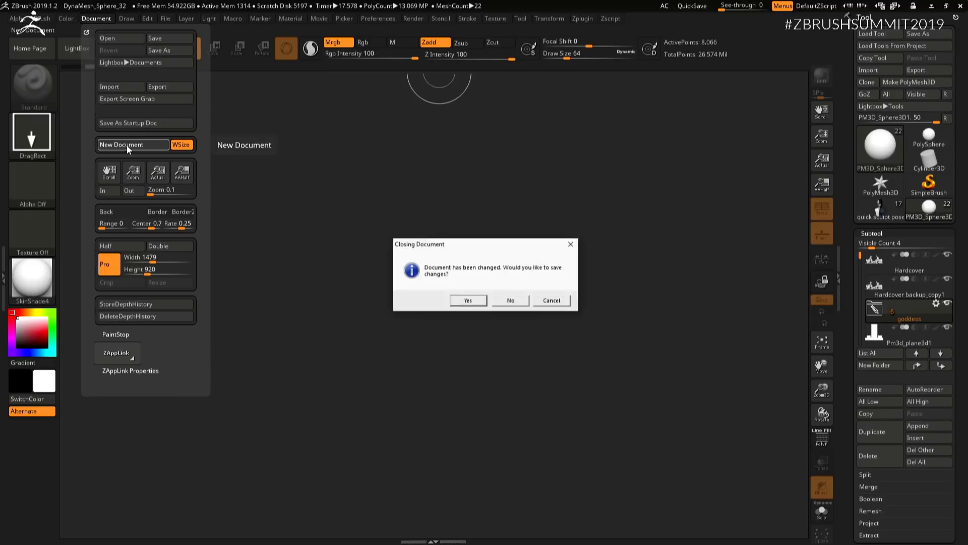
left_click(512, 299)
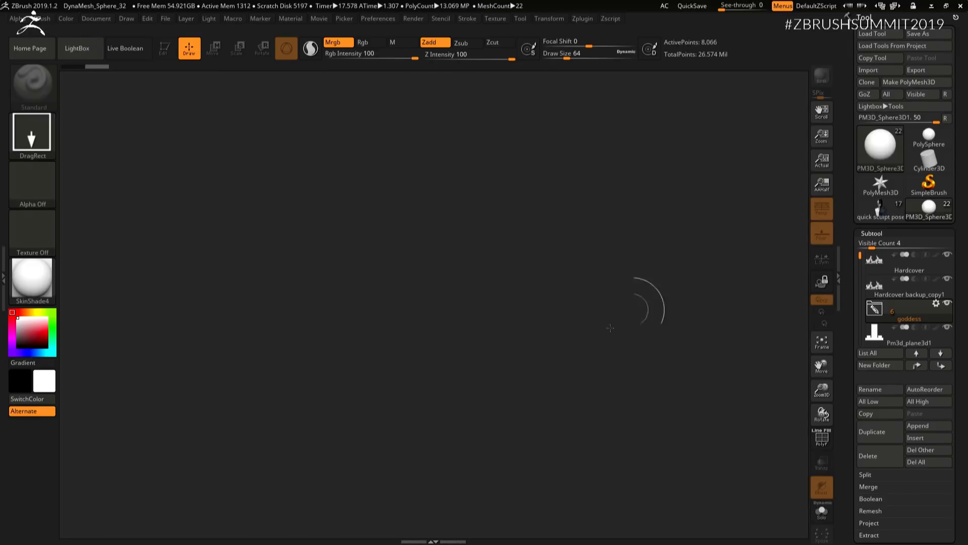
left_click(924, 208)
left_click(726, 297)
left_click_drag(443, 302, 440, 356)
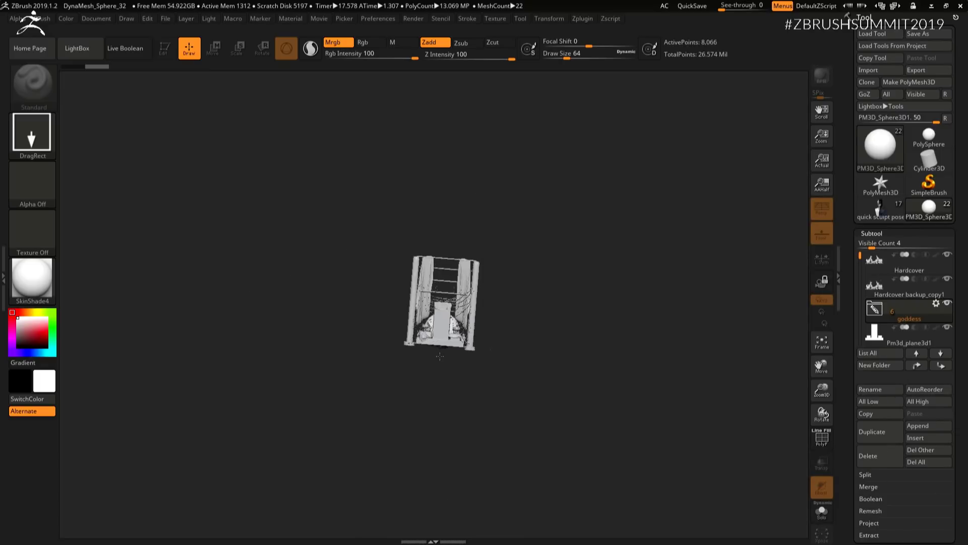
key("ctrl+n")
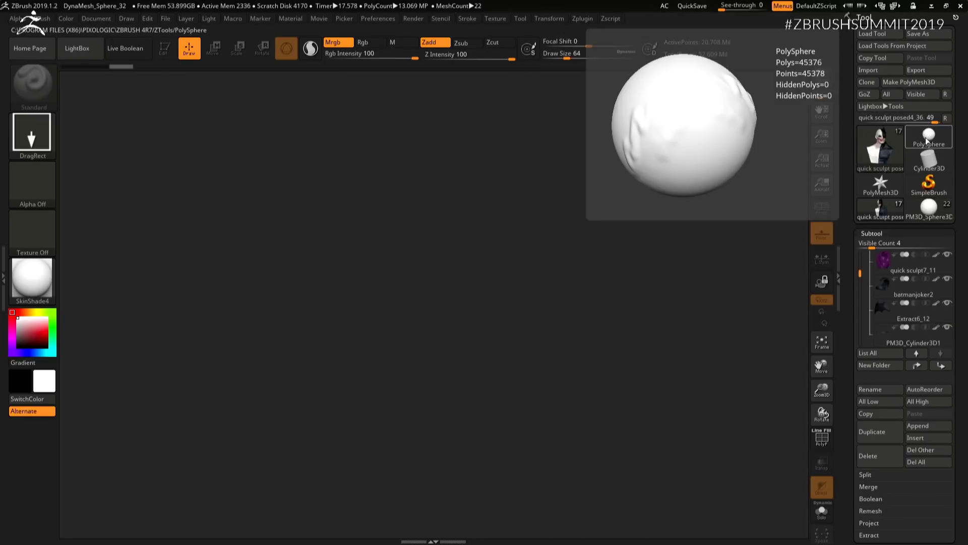
Choose the PolySphere tool, draw a single sphere on the canvas and enter Edit mode, viewing it level with the floor.
left_click(929, 136)
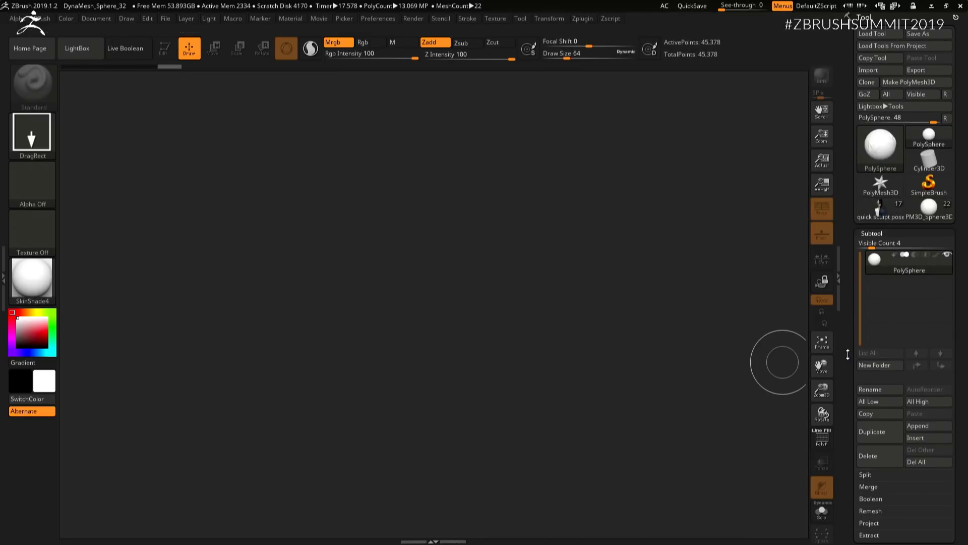
left_click_drag(465, 276, 470, 372)
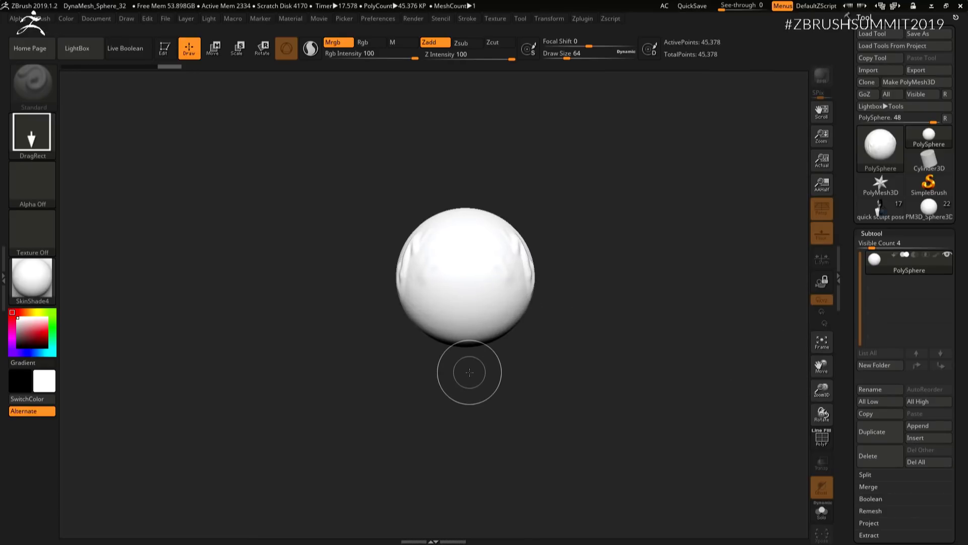
key("ctrl")
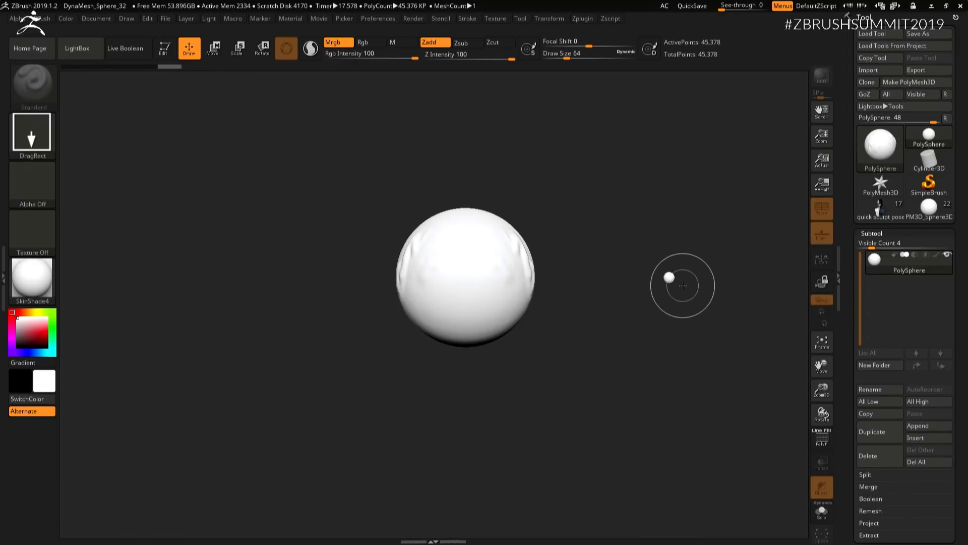
key("ctrl+n")
left_click_drag(457, 263, 504, 272)
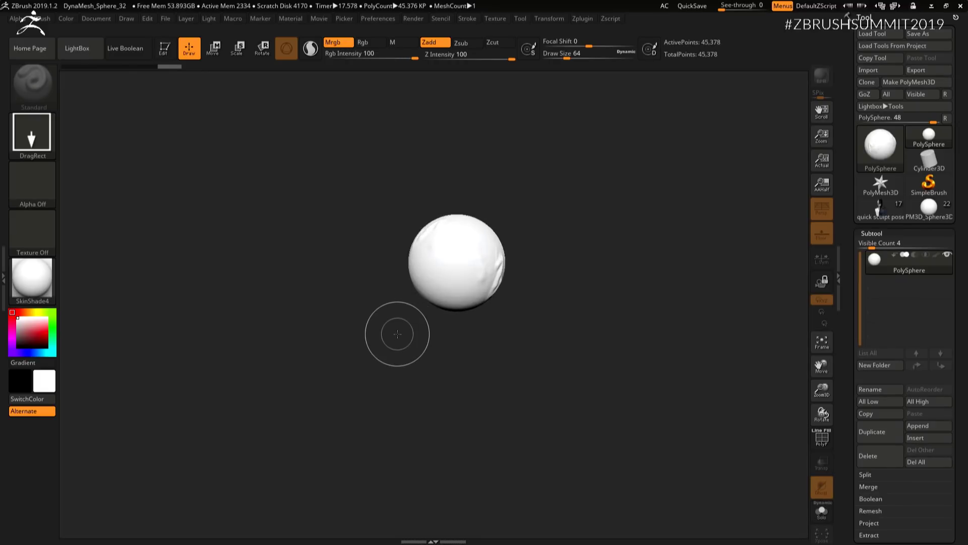
key("t")
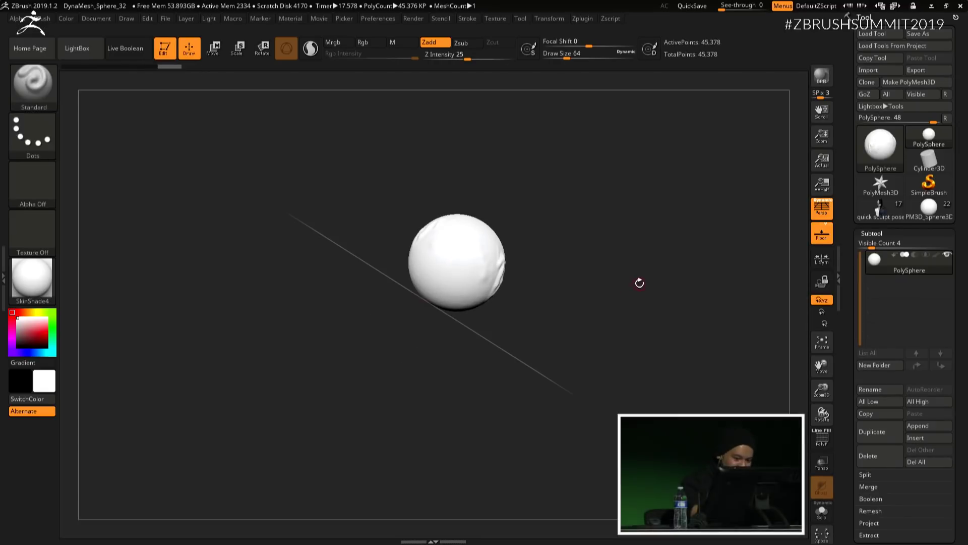
left_click_drag(639, 281, 676, 254)
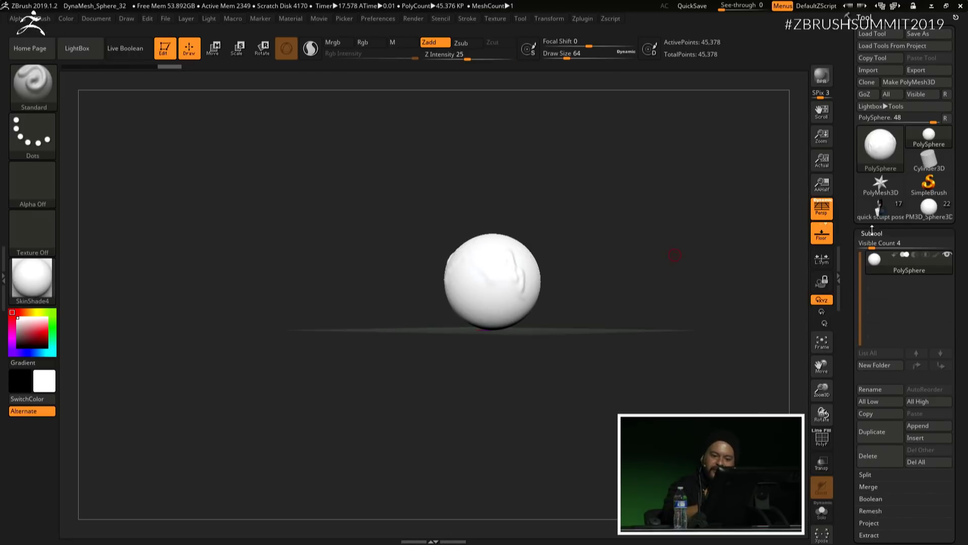
key("F1")
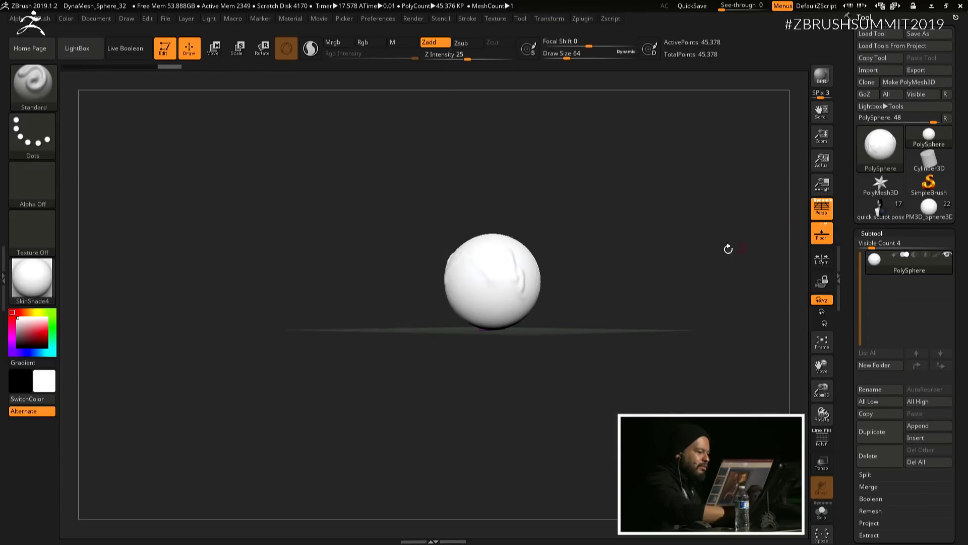
key("F1")
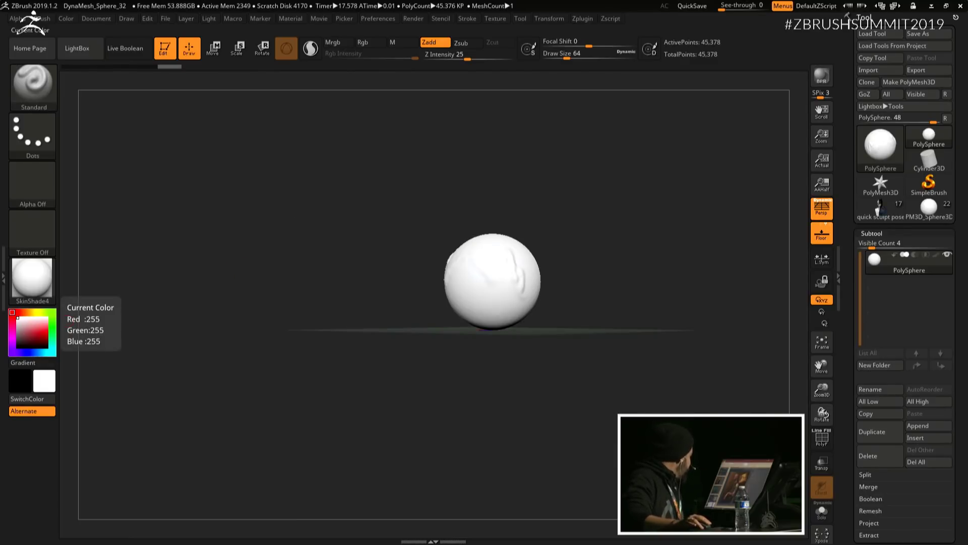
key("super+d")
key("super+d")
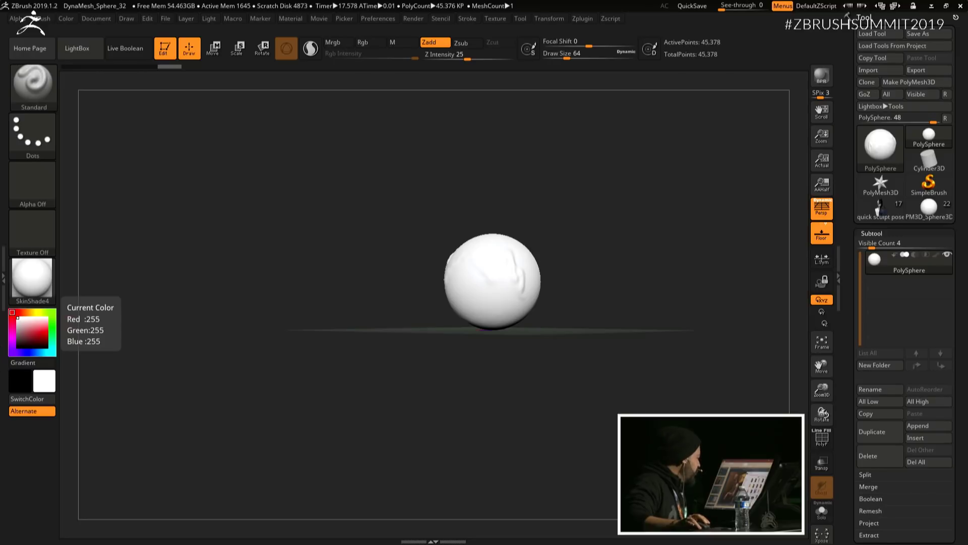
Load the tool file vacio 2.ZTL and frame the winged figure's upper body from the front.
left_click(876, 33)
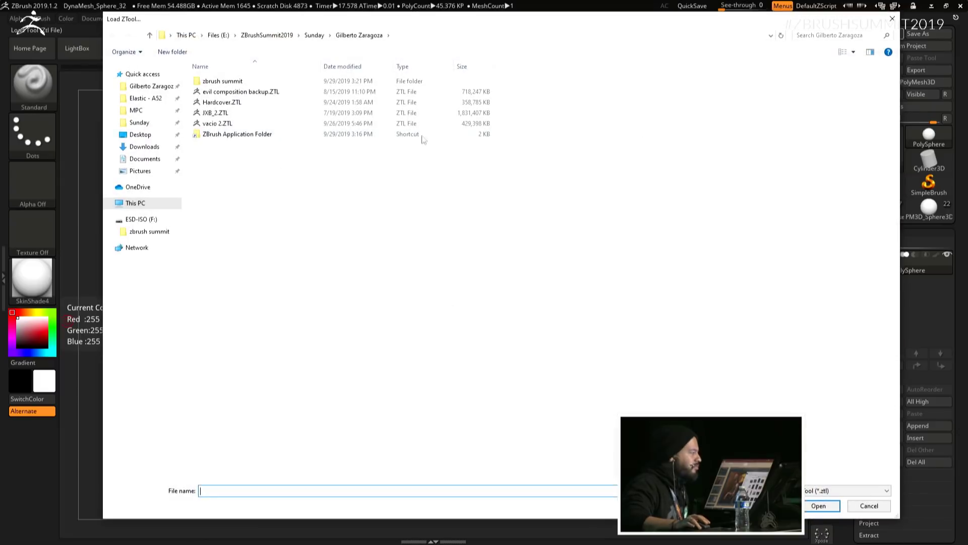
double_click(218, 124)
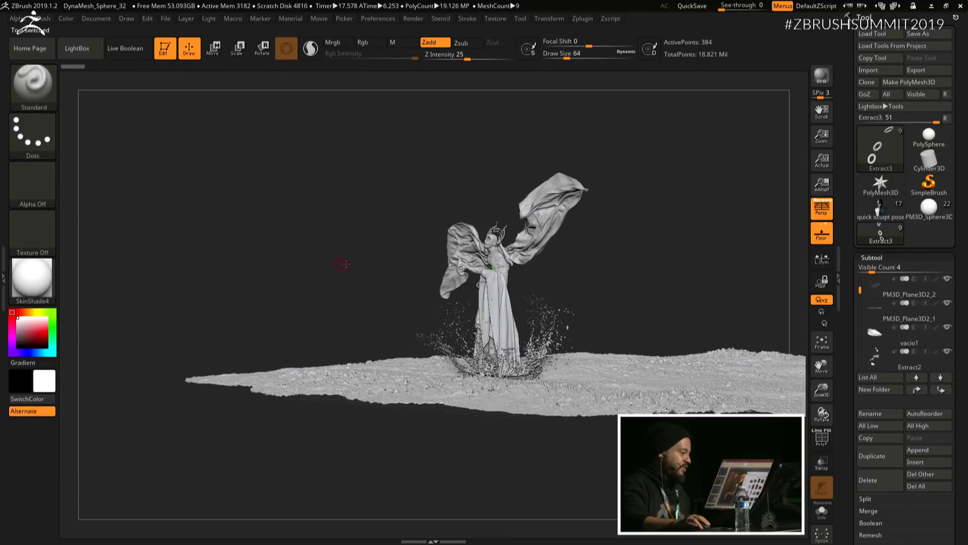
left_click_drag(346, 264, 438, 270)
left_click_drag(828, 395, 860, 531)
left_click_drag(823, 368, 800, 485)
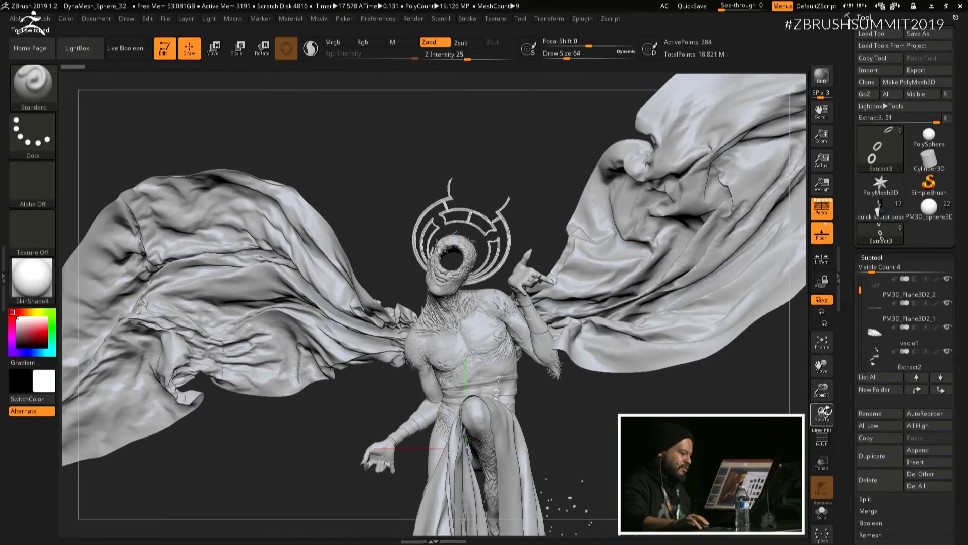
left_click_drag(824, 392, 828, 487)
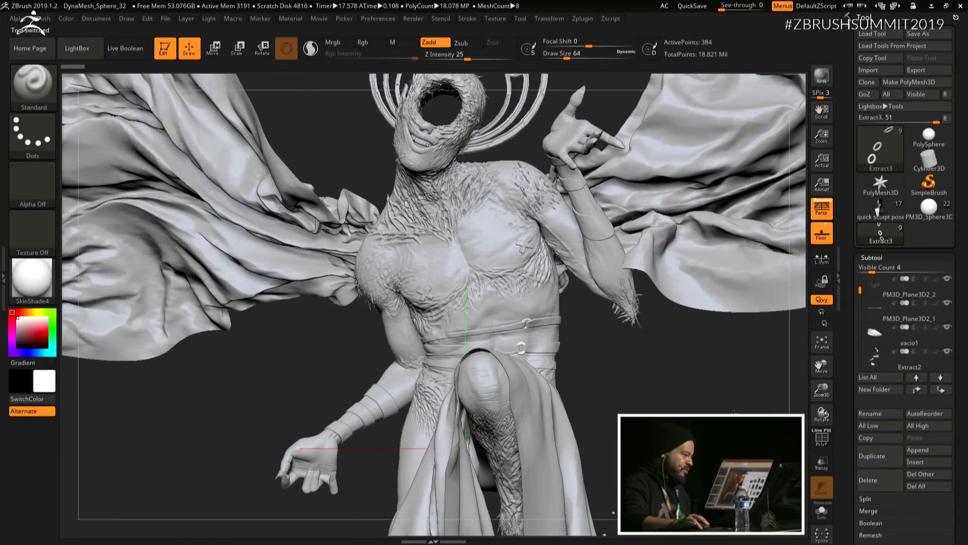
left_click_drag(734, 411, 771, 484, "alt")
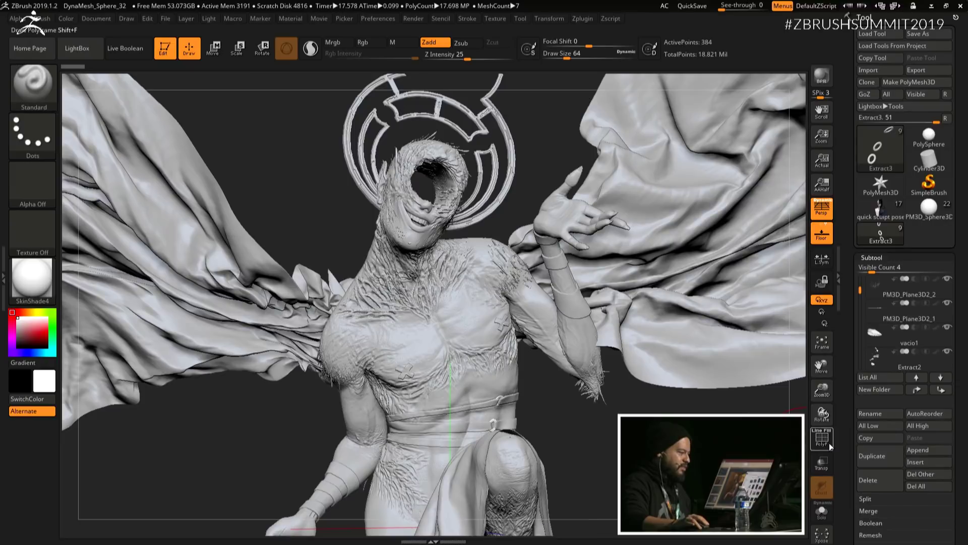
Make the figure's body the active subtool and check its polygroups with PolyFrame, leaving the wireframe display off.
left_click(595, 333, "alt")
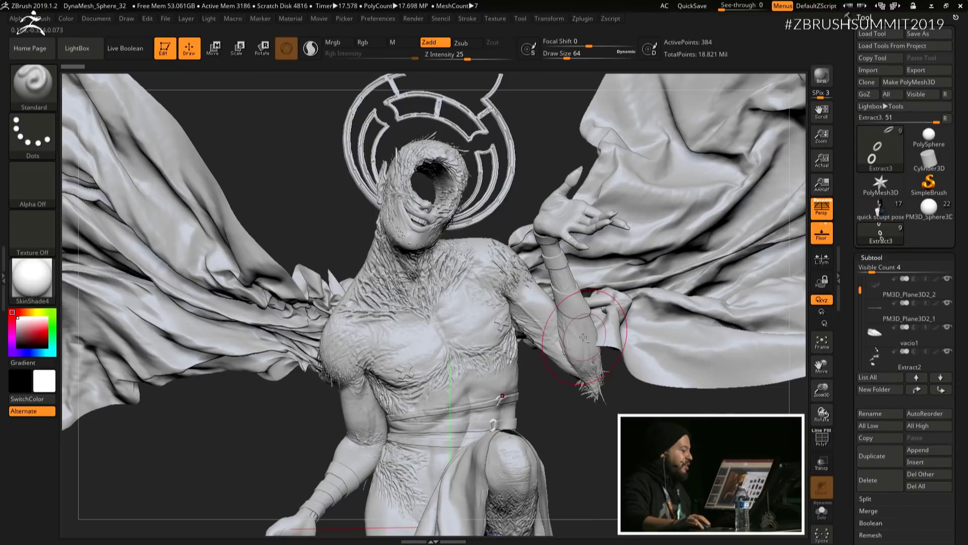
left_click(822, 438)
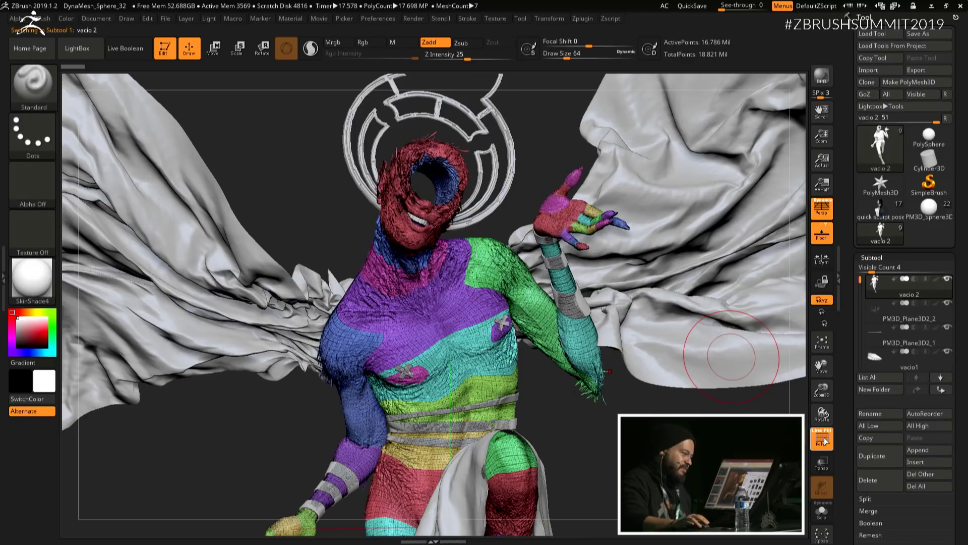
left_click(822, 440)
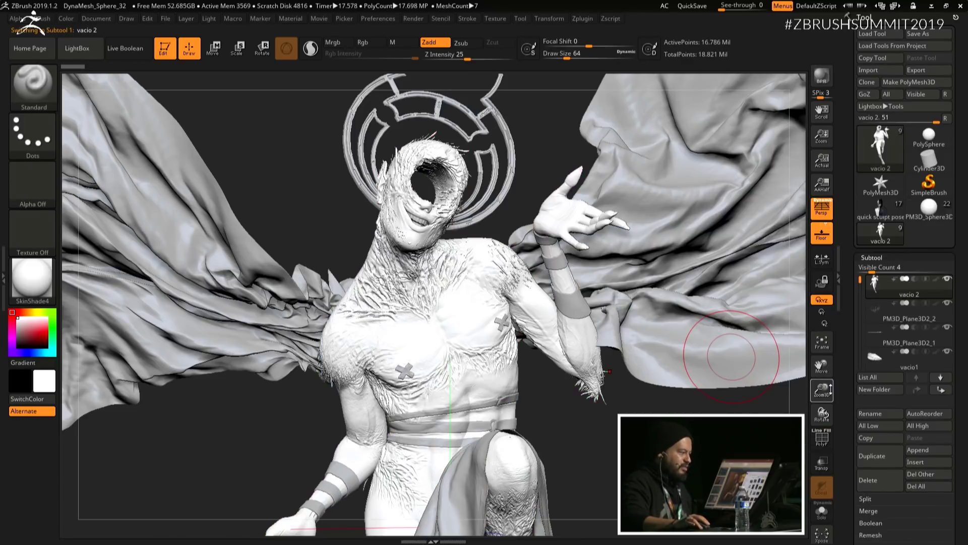
Examine the sculpted skin detail on the figure's chest, neck and hollow face up close.
left_click_drag(829, 389, 830, 469)
left_click_drag(645, 372, 772, 493, "alt")
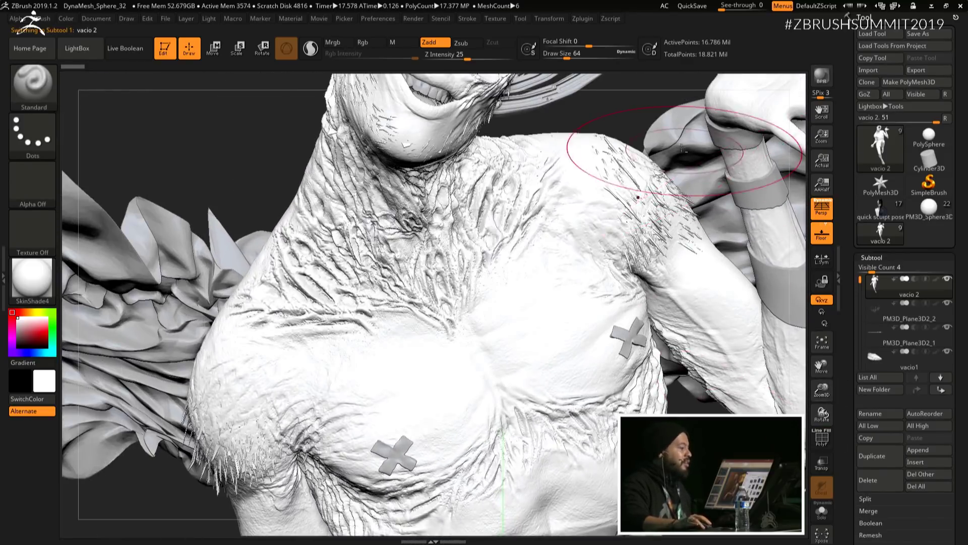
left_click_drag(627, 105, 637, 333, "alt")
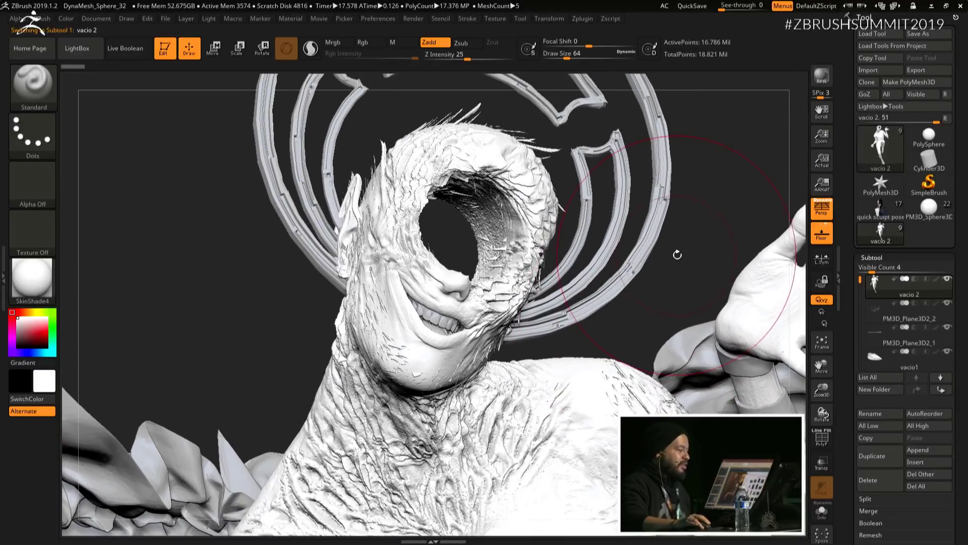
left_click_drag(677, 255, 665, 286)
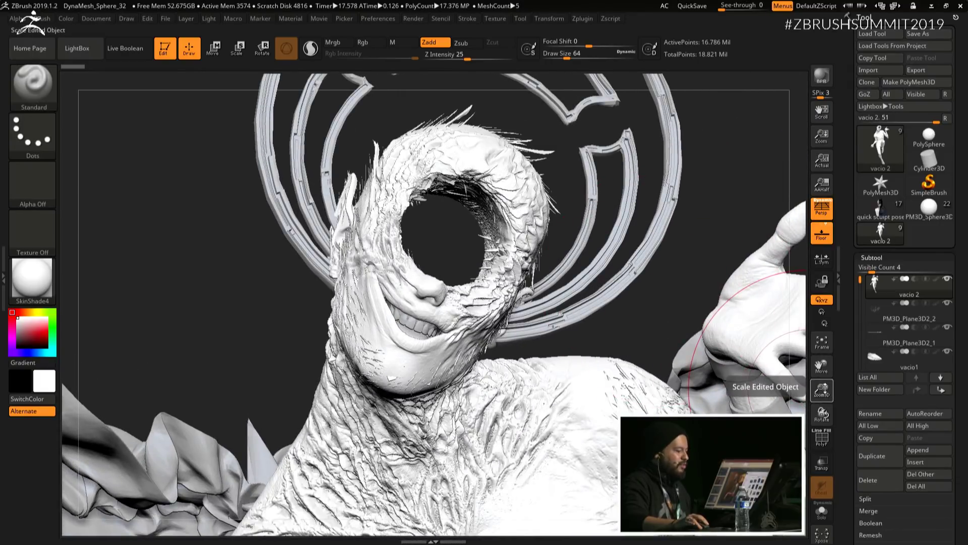
Examine the winged figure's full body and draped cloth wings from the front and from behind.
left_click_drag(822, 389, 580, 174)
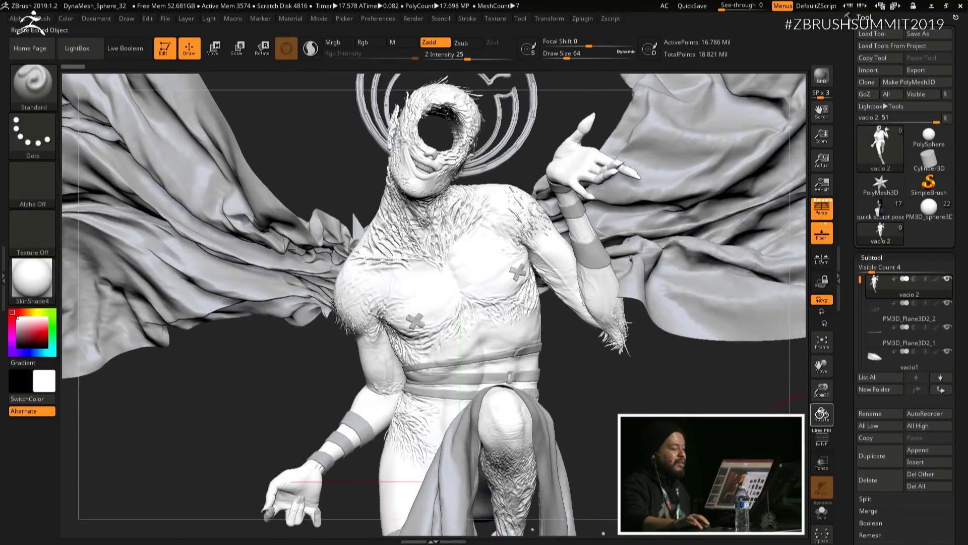
left_click_drag(822, 397, 828, 408)
mouse_move(821, 366)
left_mouse_down()
mouse_move(805, 410)
mouse_move(727, 420)
mouse_move(452, 375)
left_mouse_up()
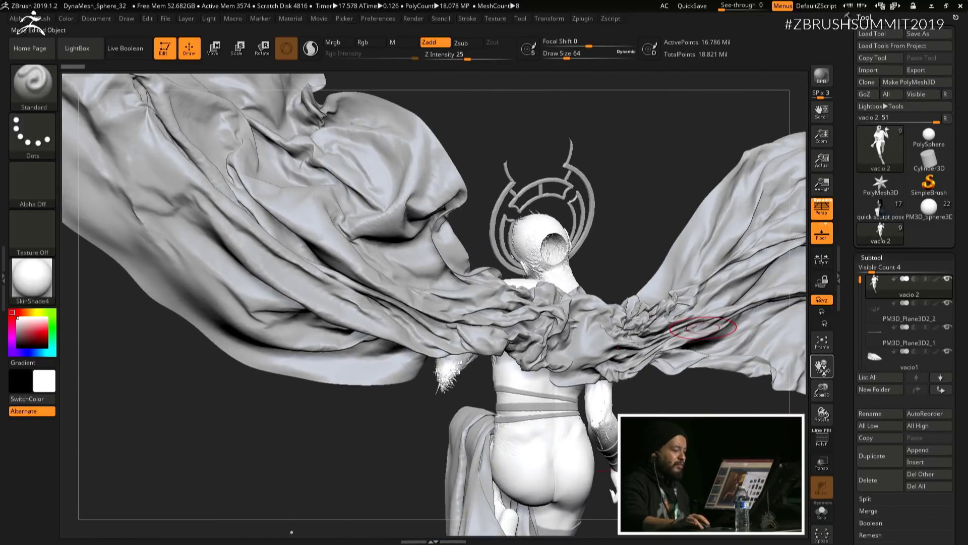
left_click_drag(822, 389, 821, 404)
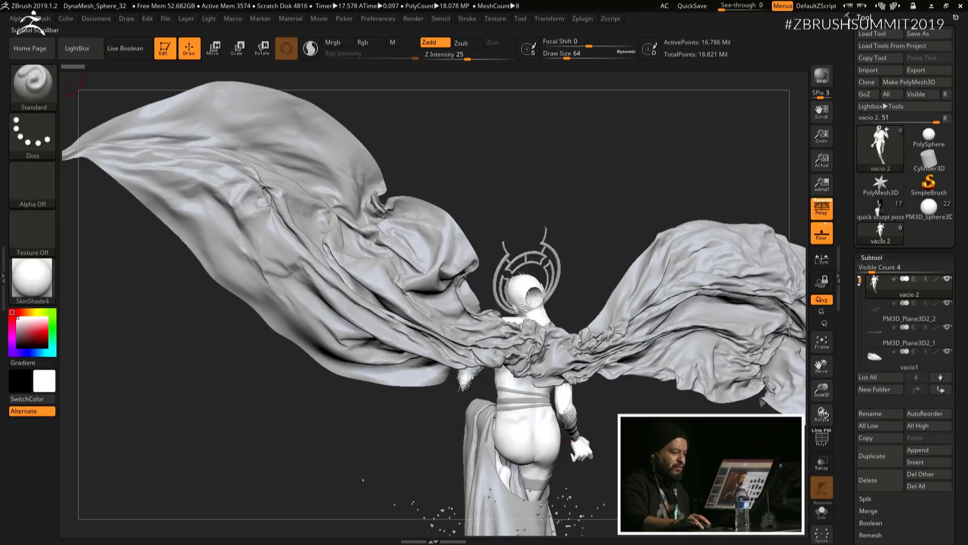
left_click_drag(860, 281, 845, 338)
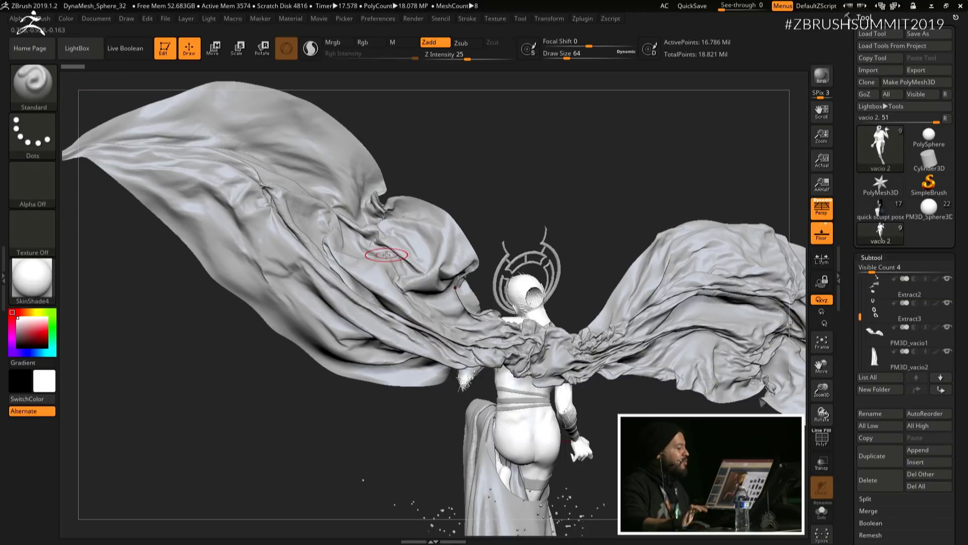
left_click_drag(216, 407, 612, 421)
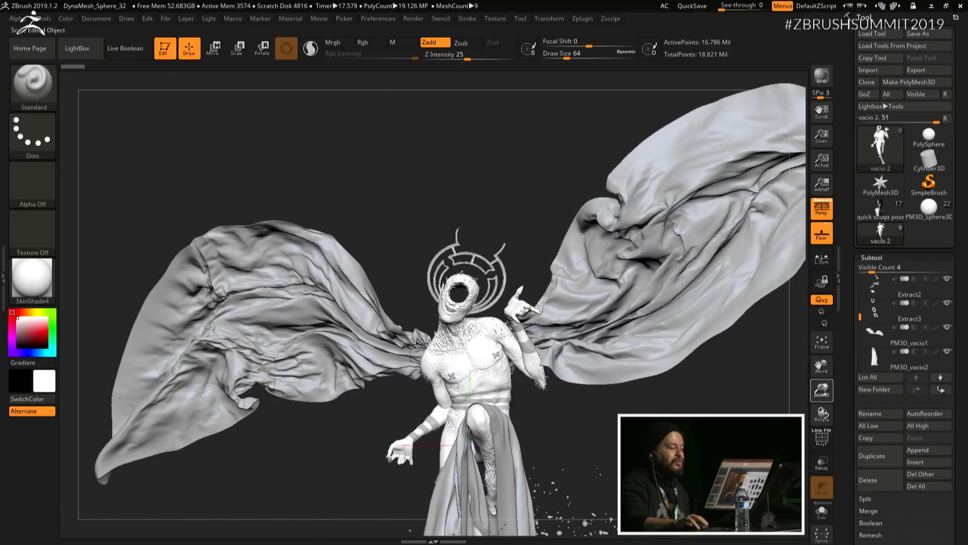
left_click_drag(808, 391, 809, 401)
left_click_drag(821, 367, 805, 359)
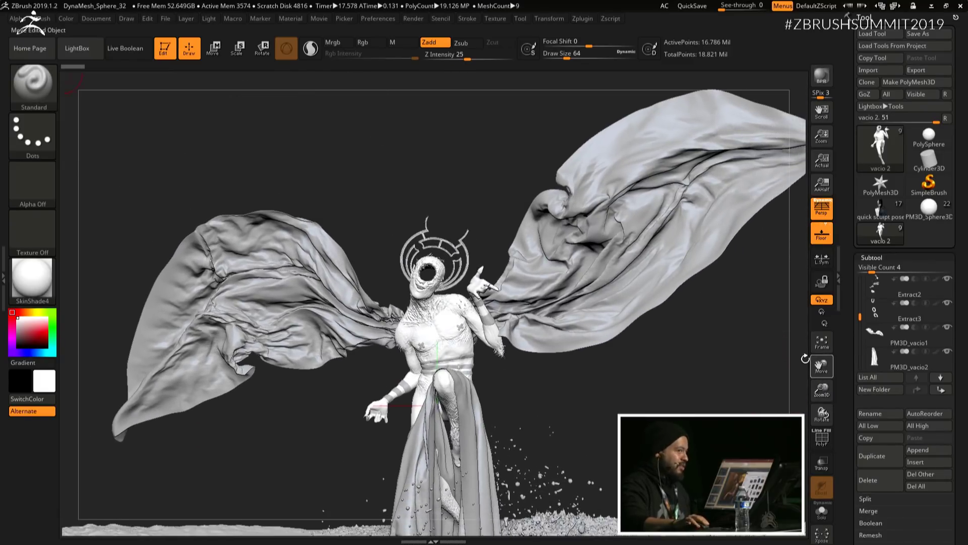
left_click_drag(692, 413, 746, 363, "alt")
Turn on the polypaint display for all subtools and frame the painted figure's upper body from the front.
left_click(925, 283)
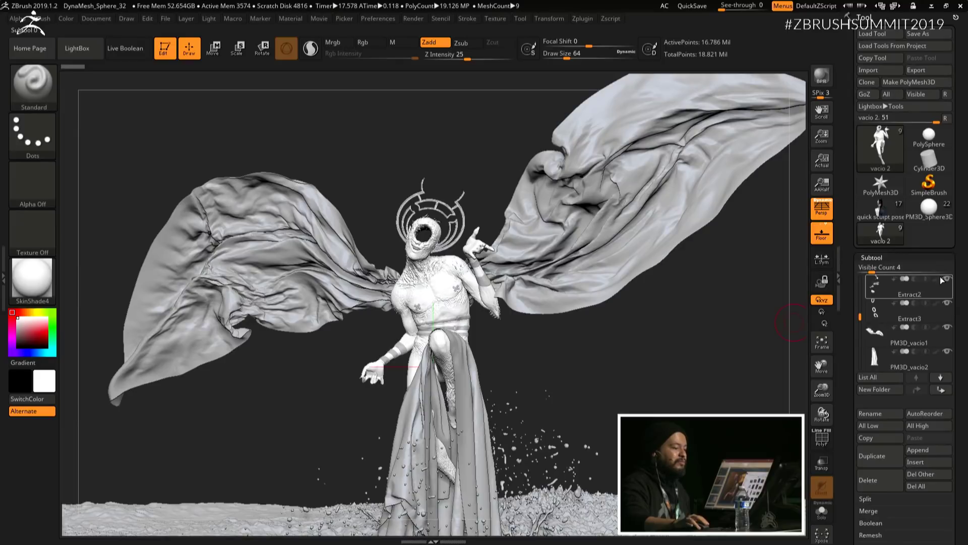
left_click(937, 278, "shift")
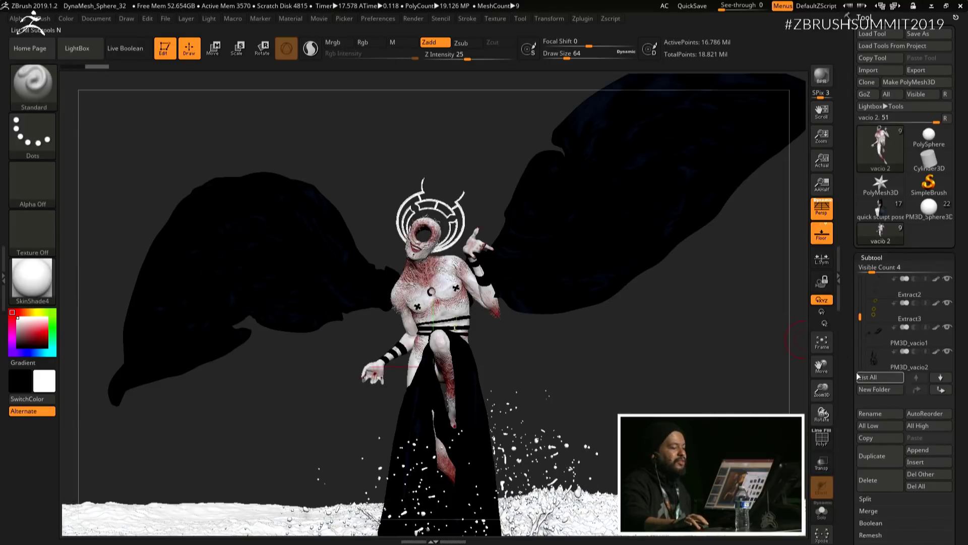
left_click_drag(713, 400, 731, 335, "alt")
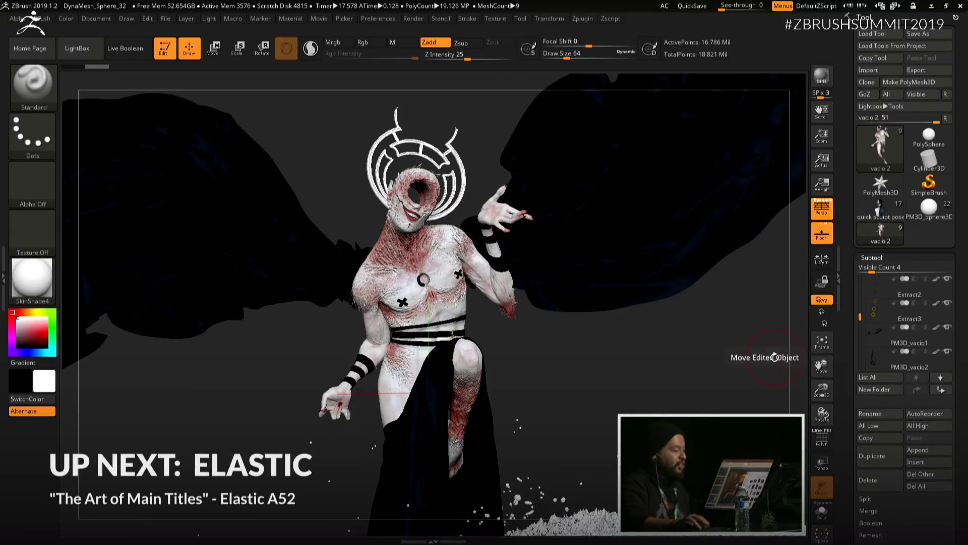
left_click_drag(747, 347, 771, 385, "alt")
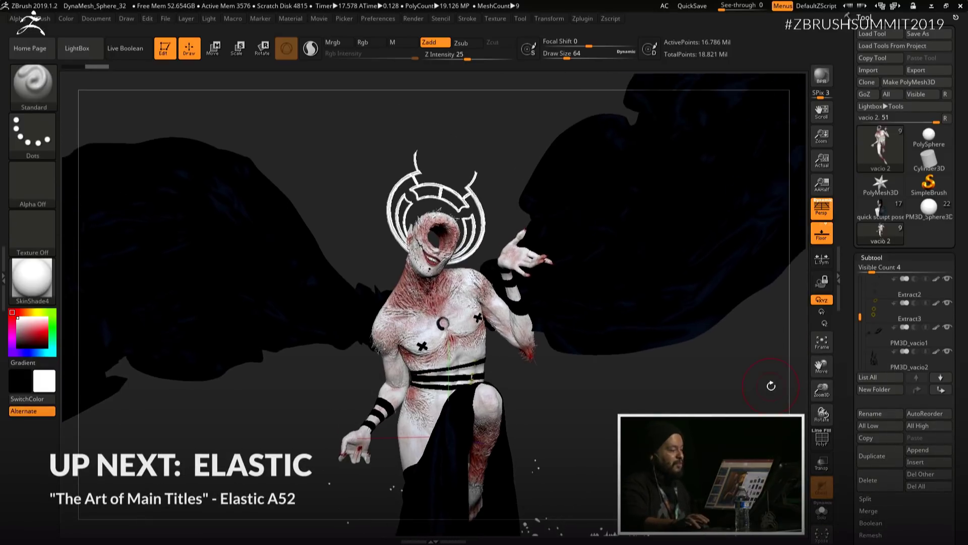
Send the painted figure to KeyShot with a BPR render and bring its lower body into view.
left_click(822, 77)
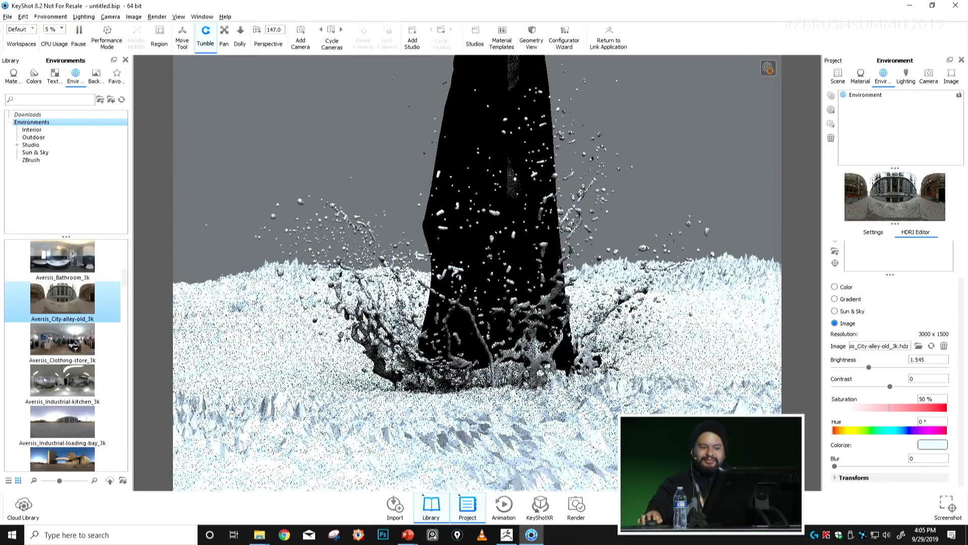
middle_click_drag(259, 104, 283, 337)
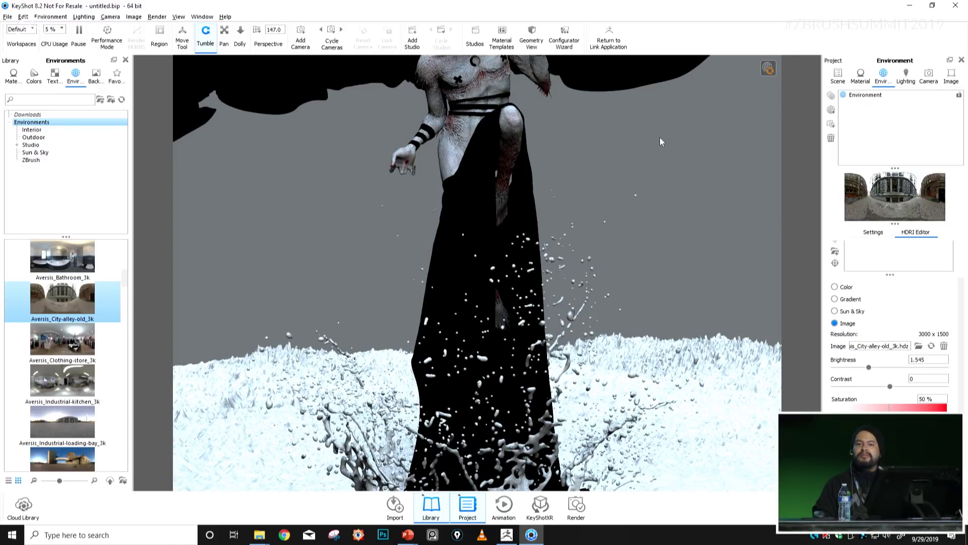
Show the material settings, frame the whole figure and unlink the material of the black cloth wing.
left_click(863, 79)
scroll(868, 427, "down", 1)
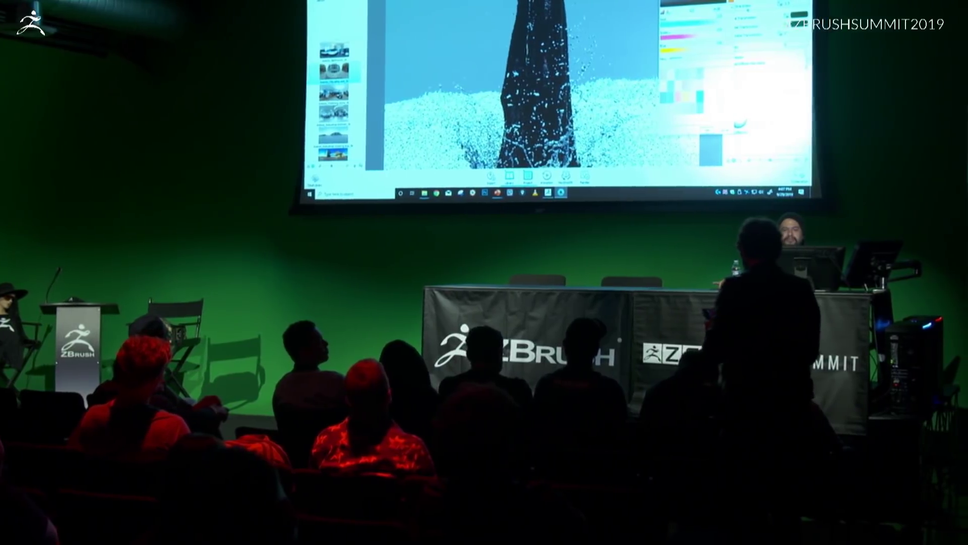
scroll(529, 80, "down", 4)
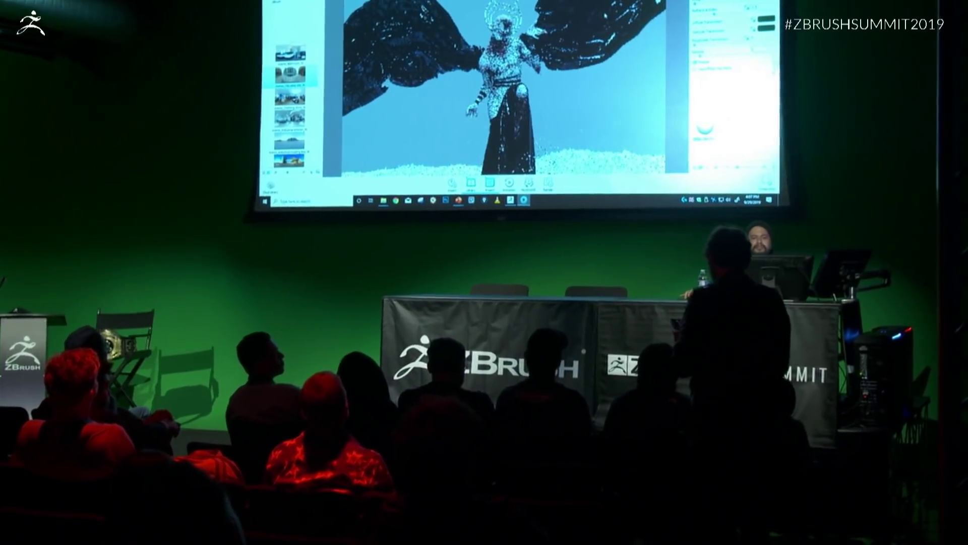
right_click(603, 5)
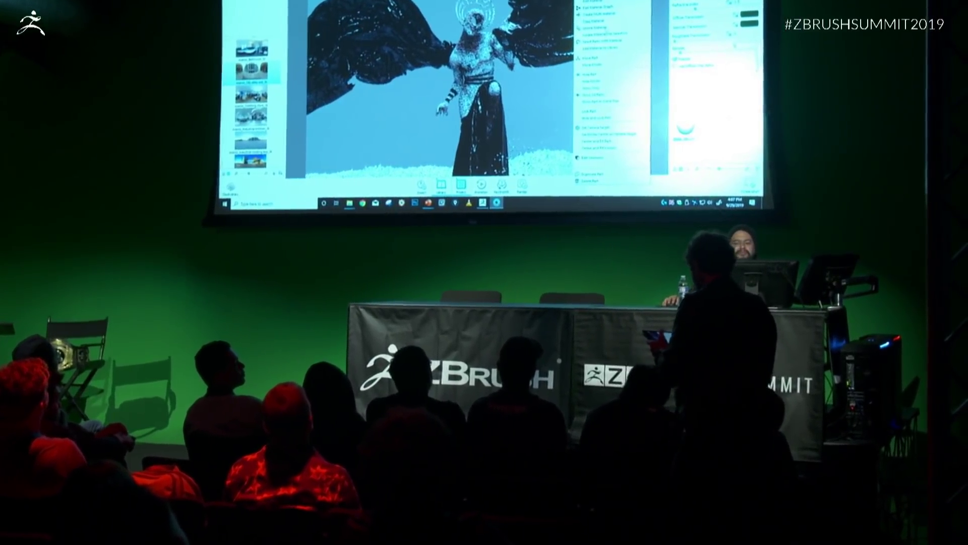
left_click(600, 30)
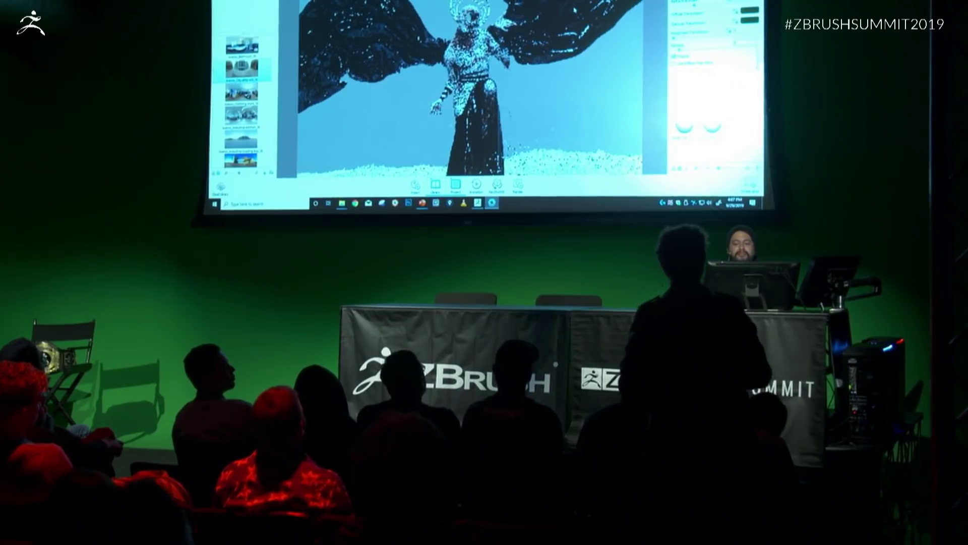